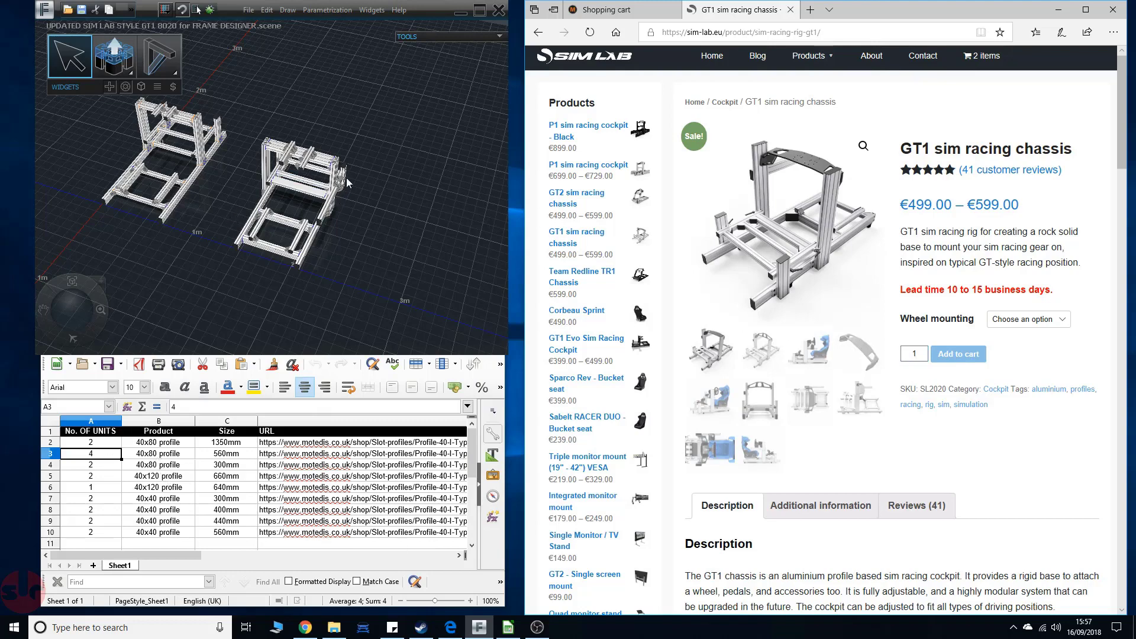
- Compare the overall layout of the two GT1-style aluminium profile rig frames from the front and from above
middle_drag(342, 122, 398, 136)
right_drag(192, 284, 225, 291)
drag(224, 291, 247, 261)
scroll(248, 262, up, 2)
middle_drag(247, 199, 325, 234)
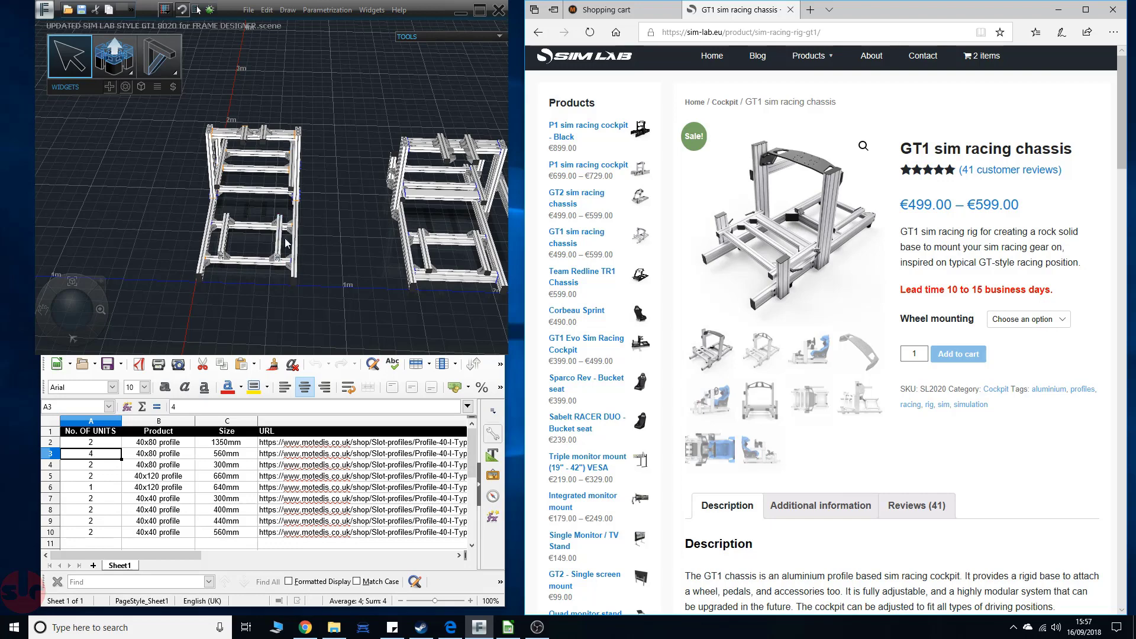
middle_drag(502, 255, 424, 260)
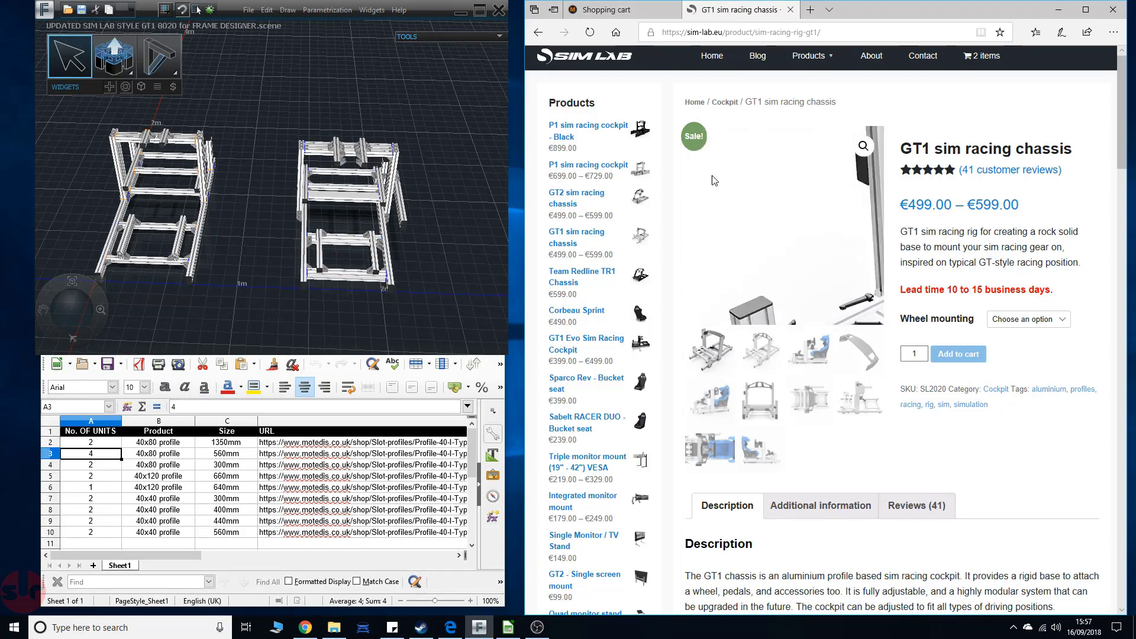
right_drag(414, 253, 394, 255)
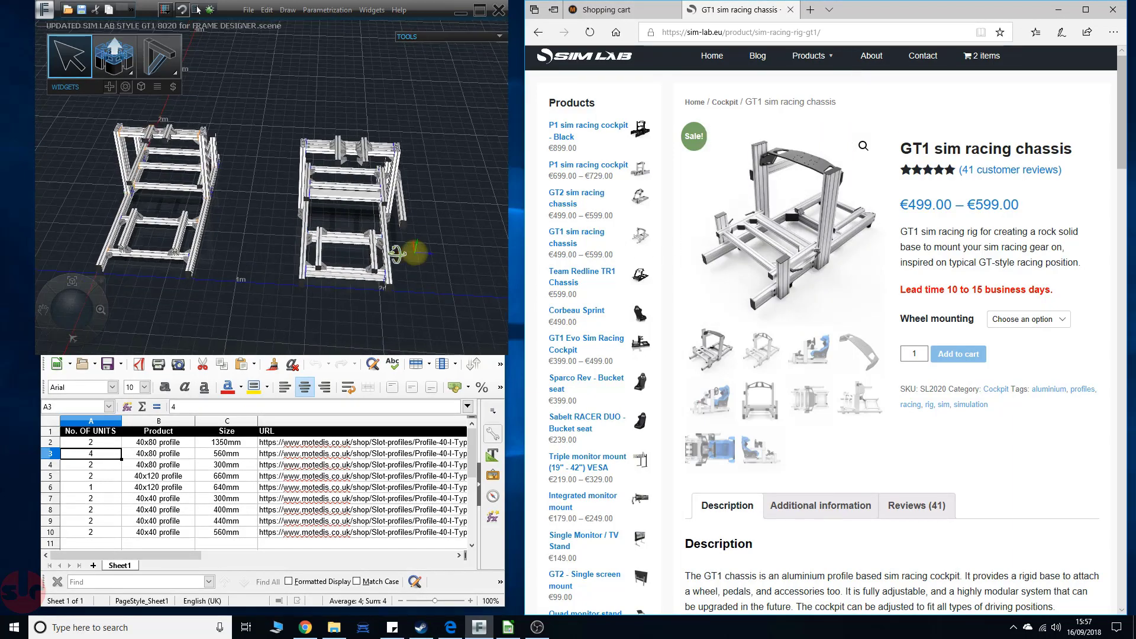
drag(395, 253, 379, 270)
- Examine the side profile of the nearer rig frame, including its long base rail and uprights
middle_drag(383, 273, 326, 319)
scroll(342, 284, up, 3)
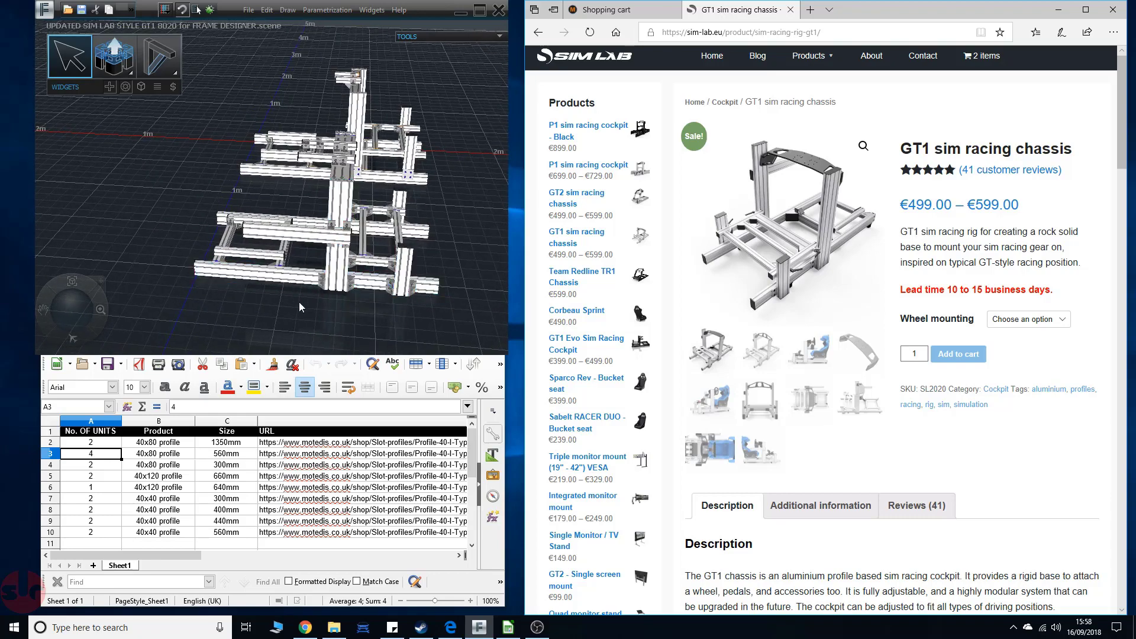
scroll(331, 311, up, 3)
middle_drag(342, 305, 295, 313)
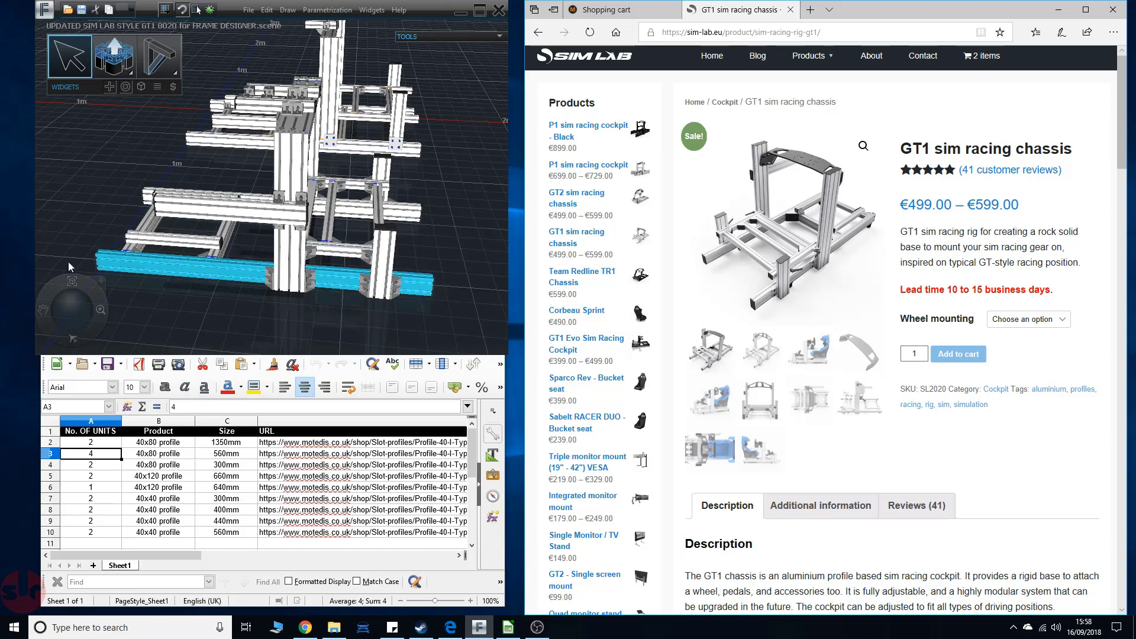
middle_drag(83, 198, 421, 267)
middle_drag(203, 253, 251, 256)
middle_drag(172, 179, 277, 222)
- Compare the wheel uprights and base rails of both rig frames from low front and corner angles
scroll(276, 222, down, 5)
scroll(317, 260, up, 4)
scroll(358, 309, up, 1)
scroll(357, 309, down, 2)
scroll(289, 253, down, 3)
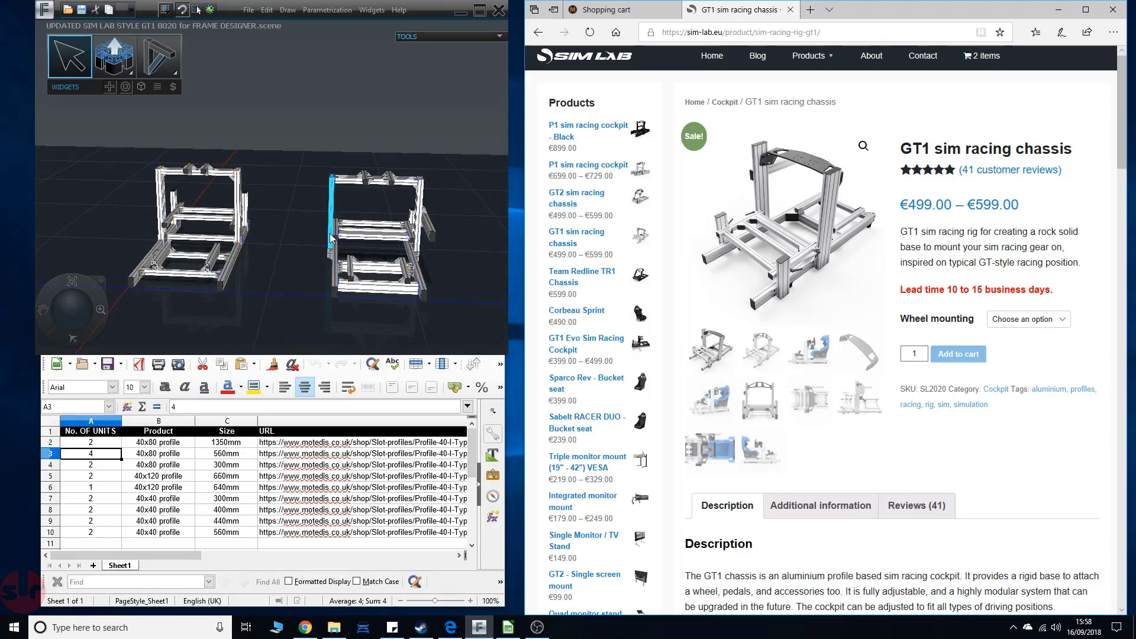
middle_drag(320, 266, 296, 242)
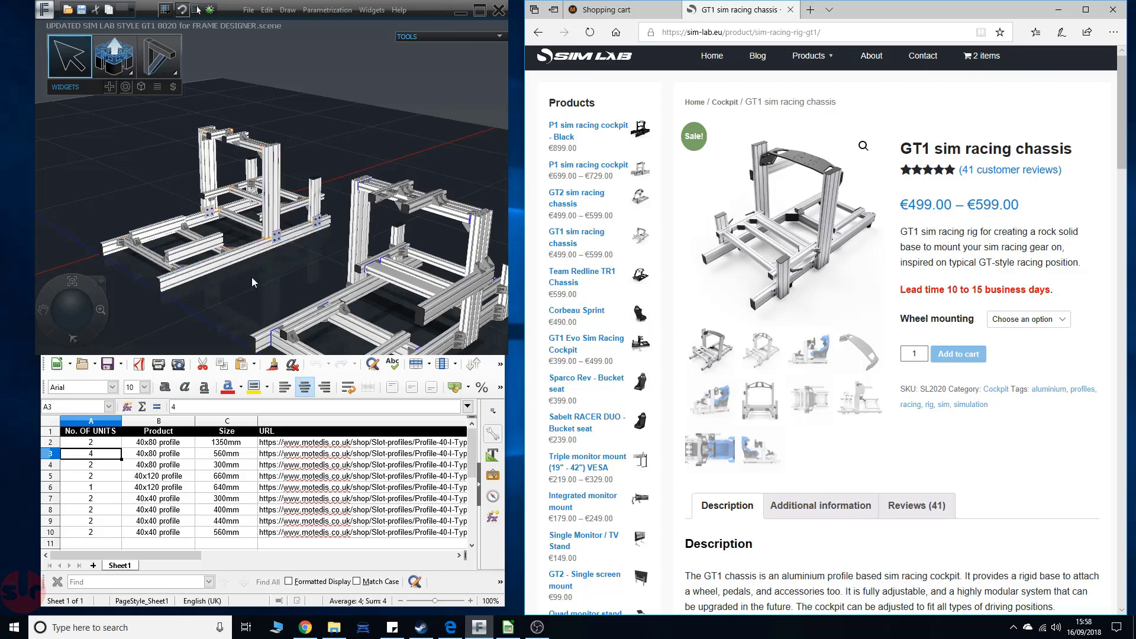
mouse_move(253, 283)
middle_down()
mouse_move(247, 272)
mouse_move(294, 269)
mouse_move(280, 261)
mouse_move(336, 276)
mouse_move(270, 254)
mouse_move(265, 273)
middle_up()
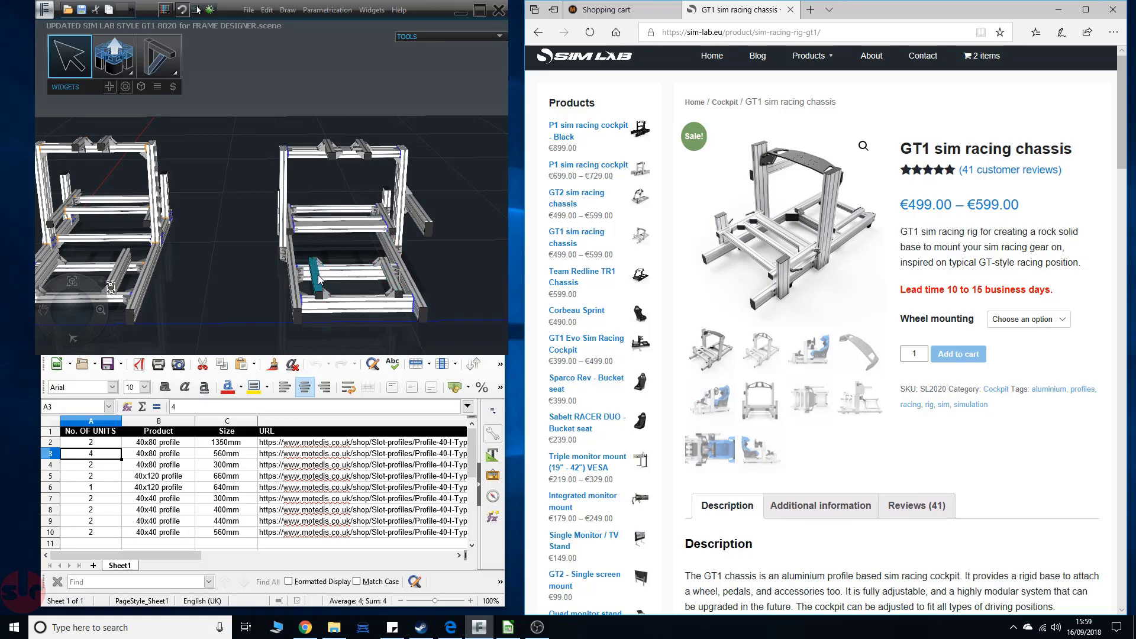
- Examine the front crossbars and pedal area of the second rig frame alongside the first one
middle_drag(240, 272, 202, 287)
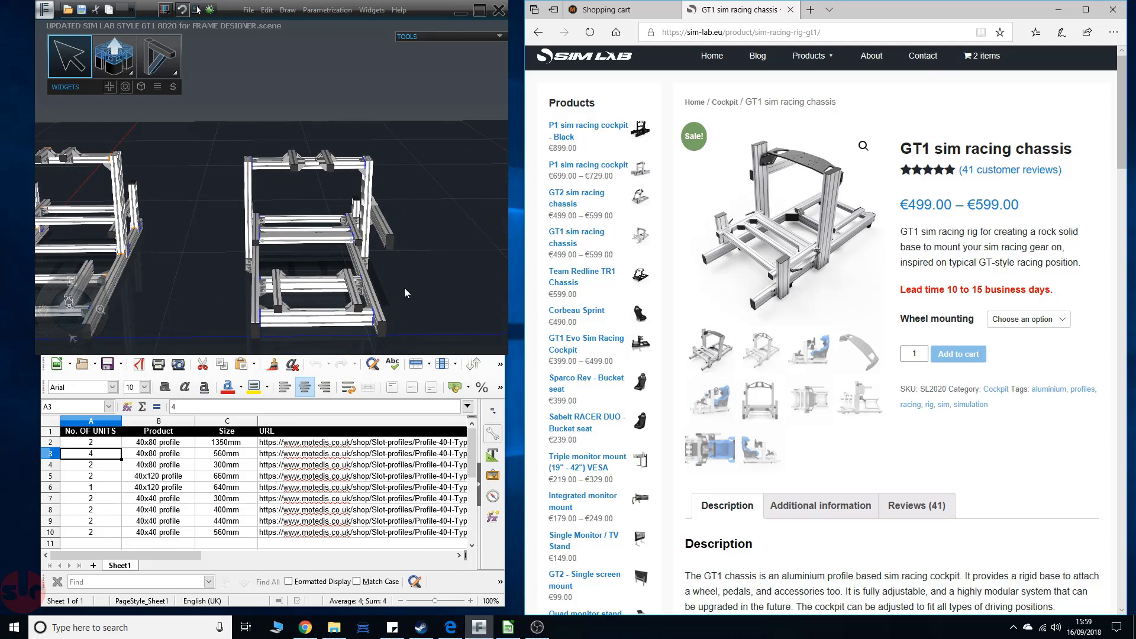
right_drag(430, 265, 393, 293)
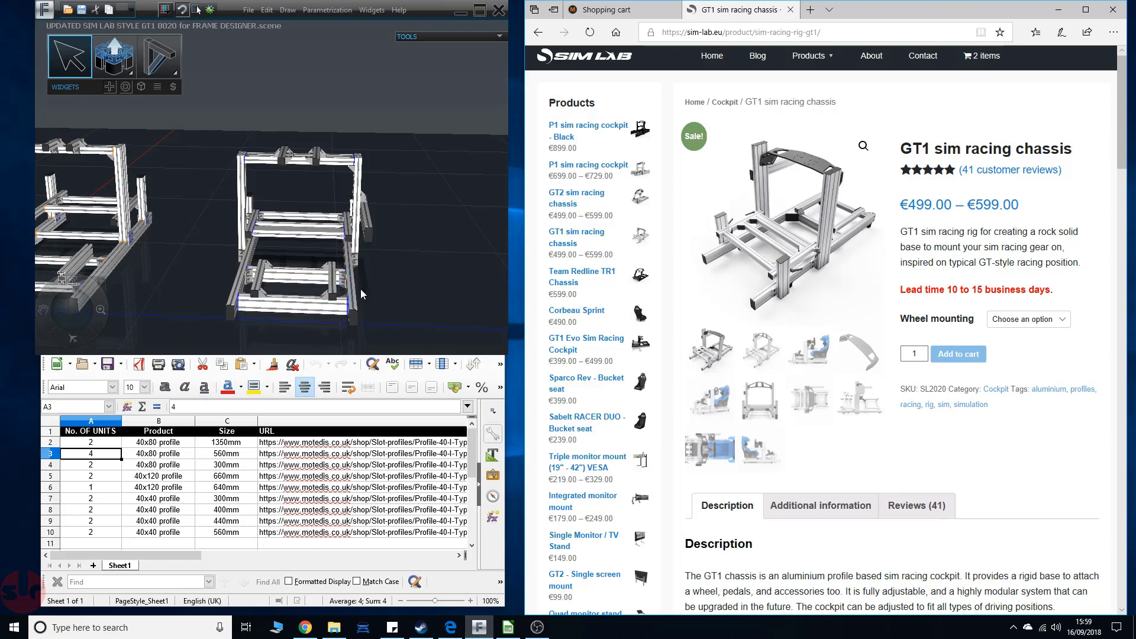
click(296, 233)
middle_drag(201, 271, 377, 294)
drag(377, 294, 206, 286)
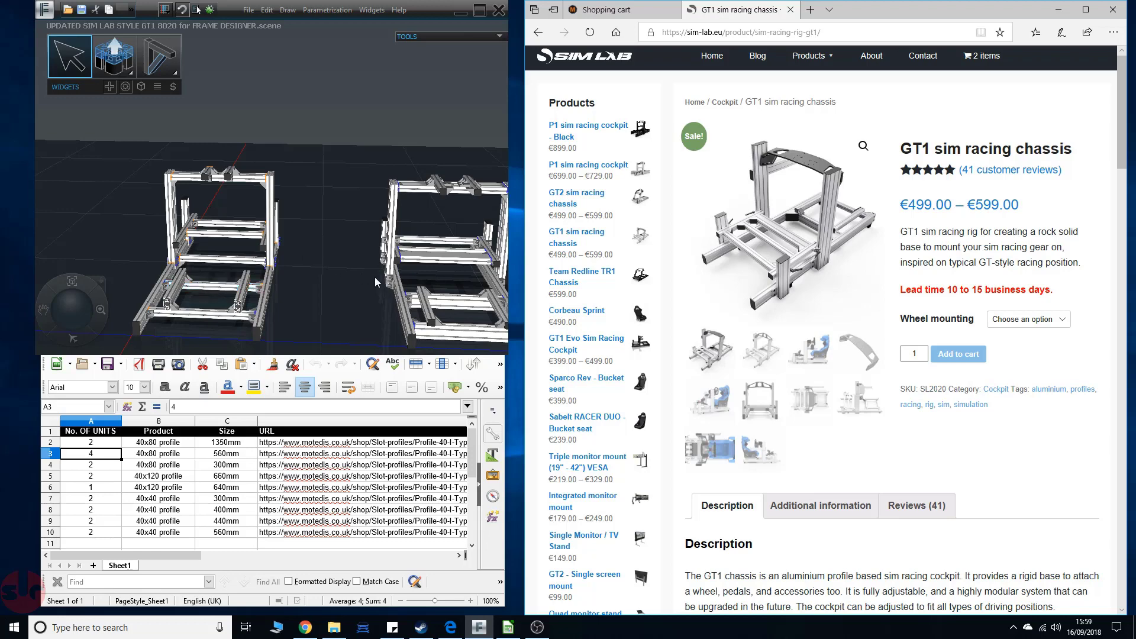
middle_drag(378, 278, 317, 220)
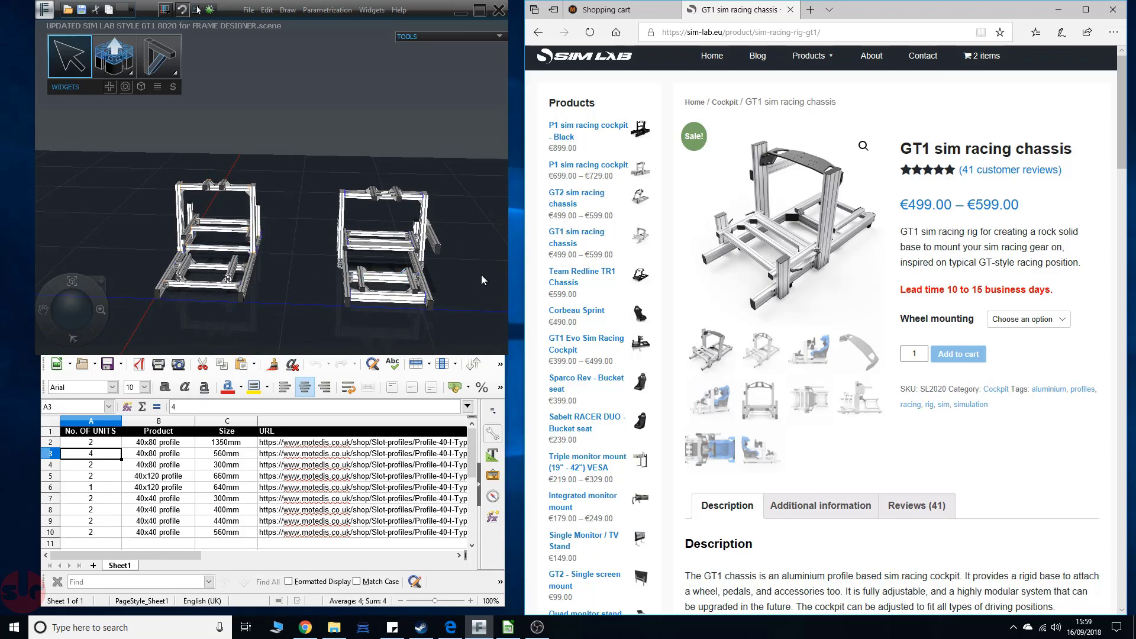
middle_drag(431, 271, 425, 236)
scroll(293, 256, up, 4)
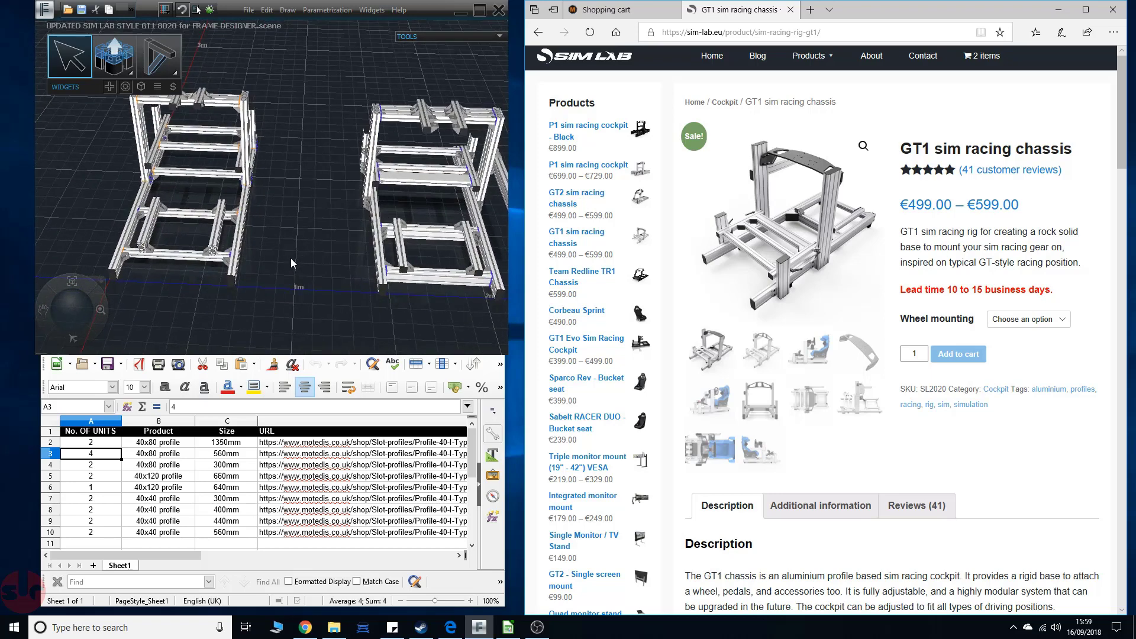
- Check the spacing between the two front crossbars of the first rig frame's pedal section
click(448, 278)
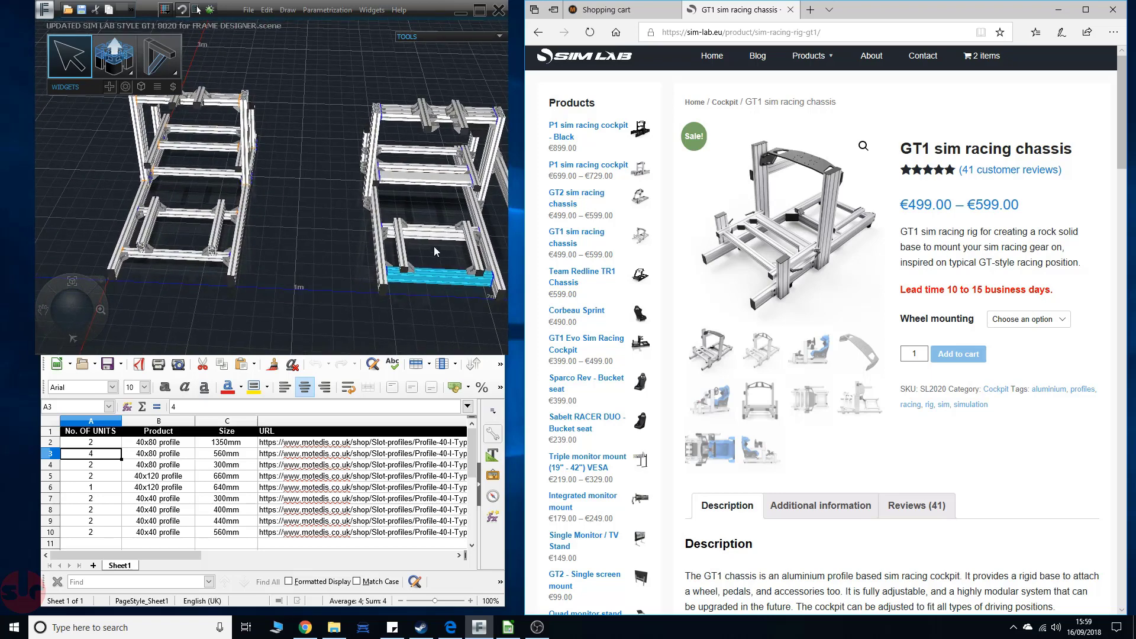
click(168, 254)
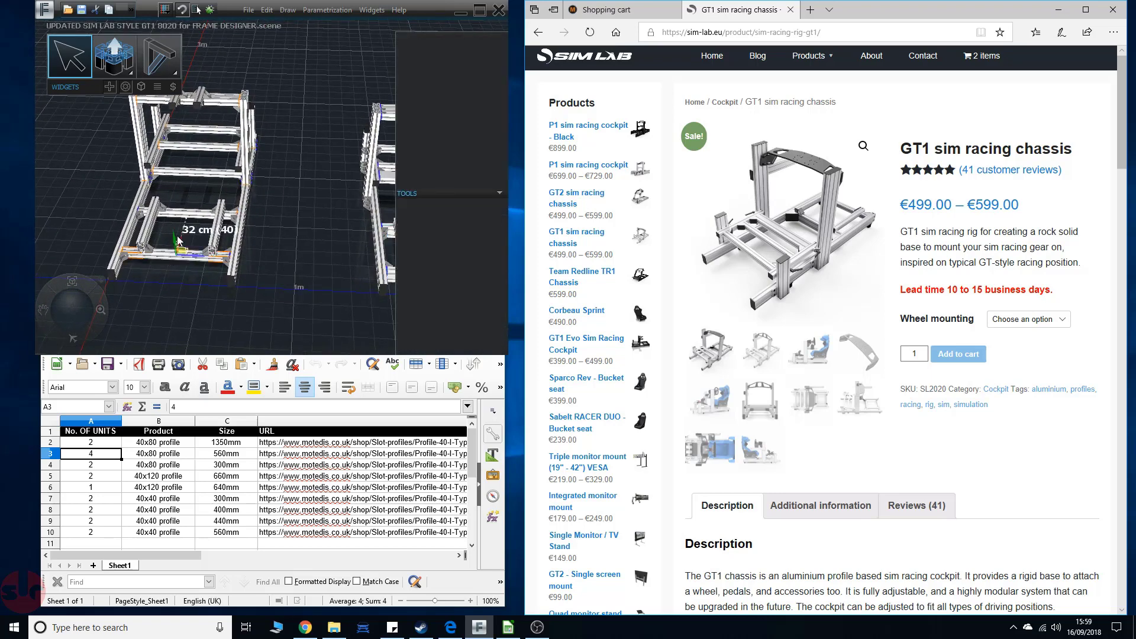
click(179, 210)
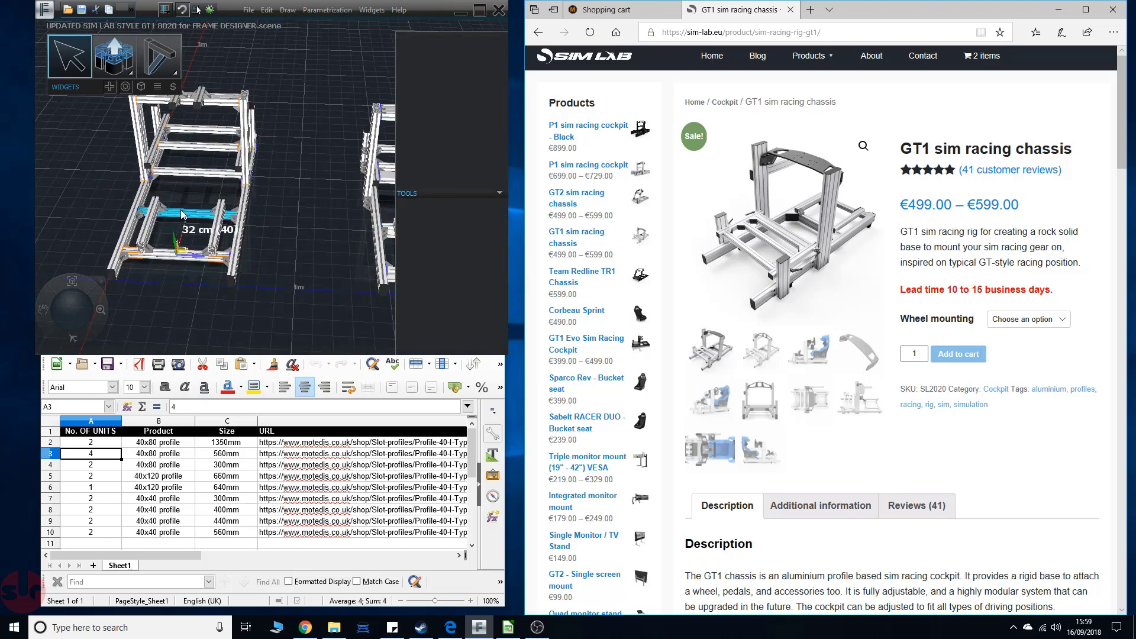
click(501, 192)
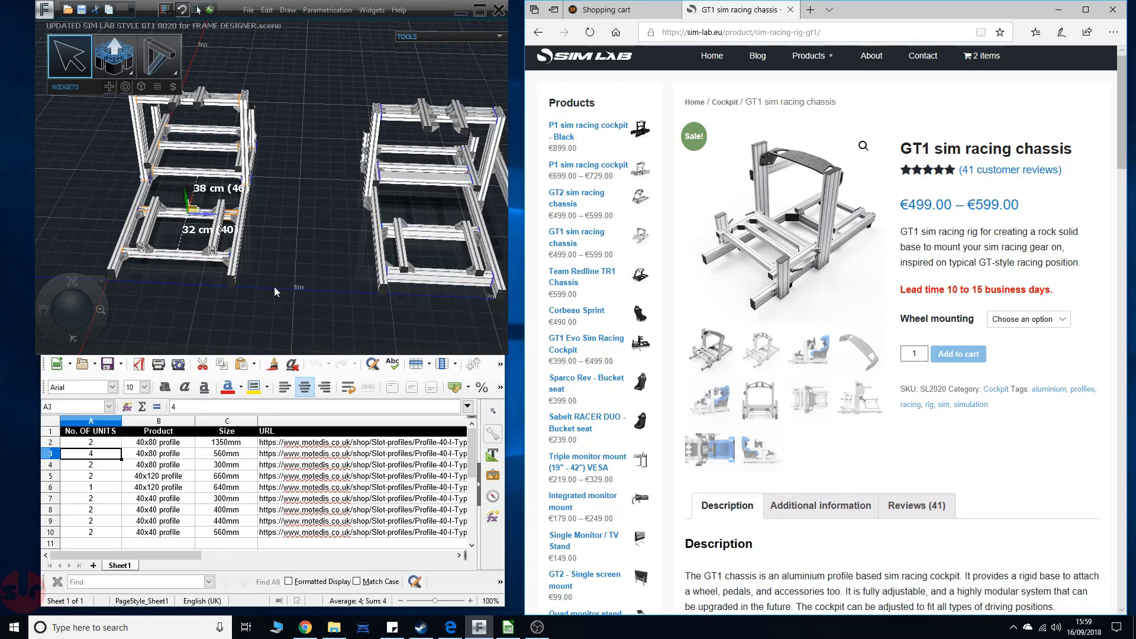
- Check the distances between the first rig frame's middle crossbar and its neighbouring profiles
middle_drag(275, 286, 295, 313)
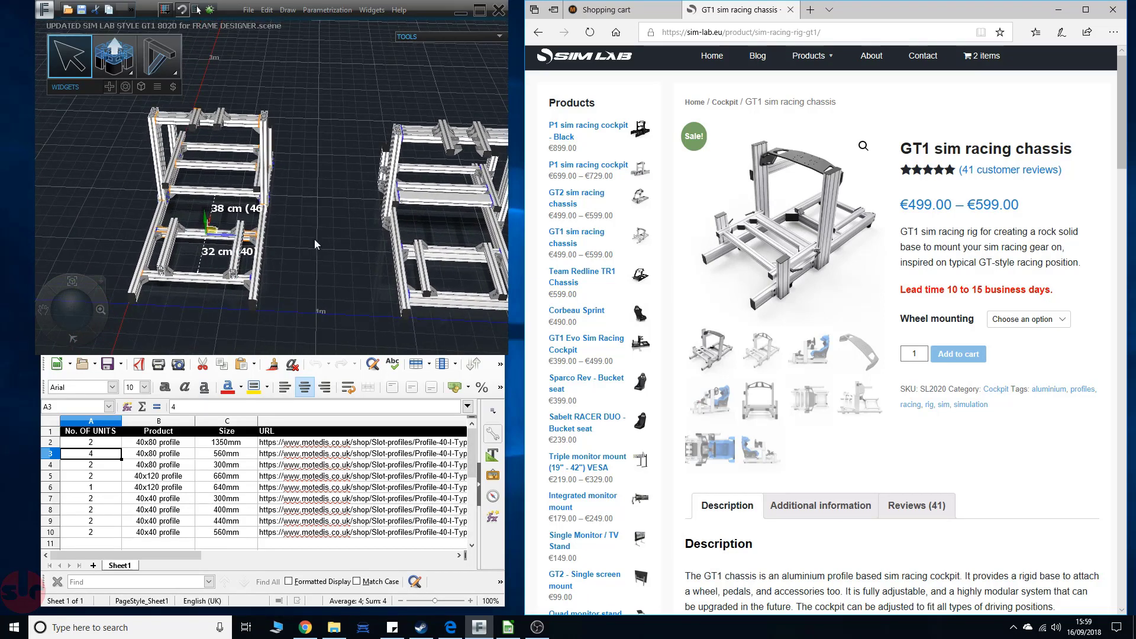
scroll(318, 236, up, 3)
middle_drag(323, 261, 246, 284)
middle_drag(416, 287, 407, 266)
middle_drag(253, 263, 354, 279)
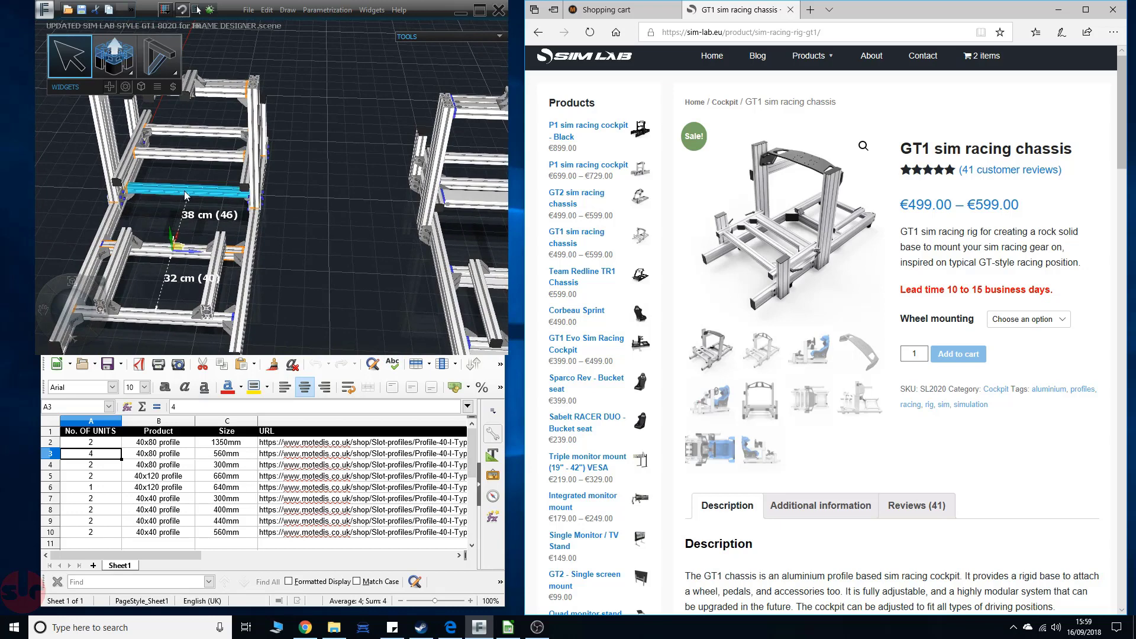
click(185, 185)
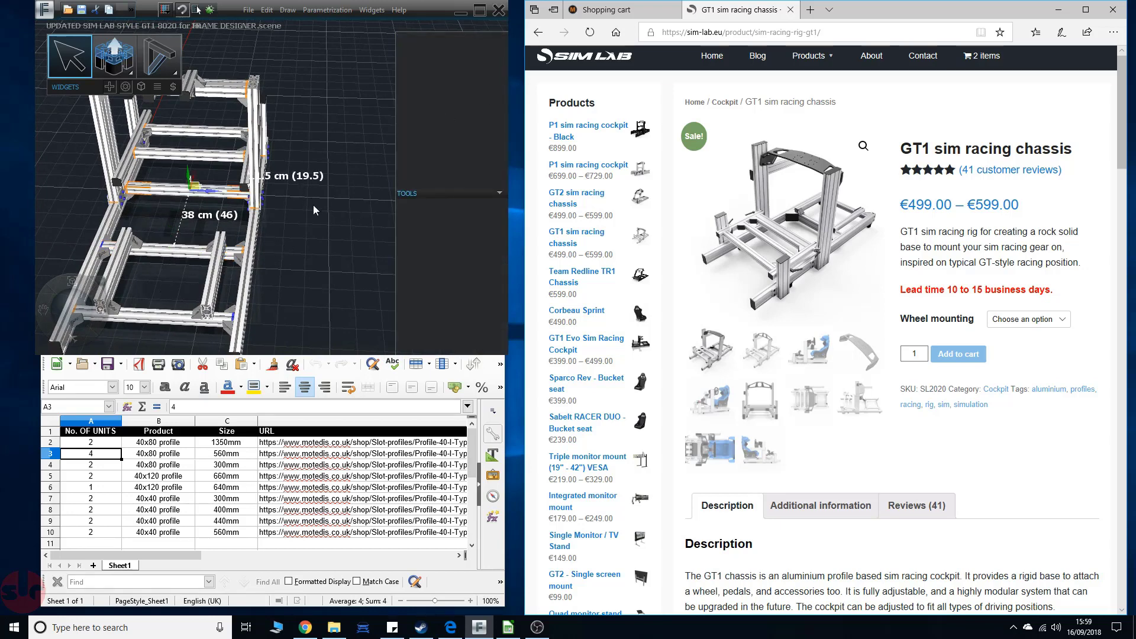
middle_drag(370, 184, 355, 163)
right_drag(61, 188, 108, 231)
middle_drag(61, 188, 291, 198)
click(498, 192)
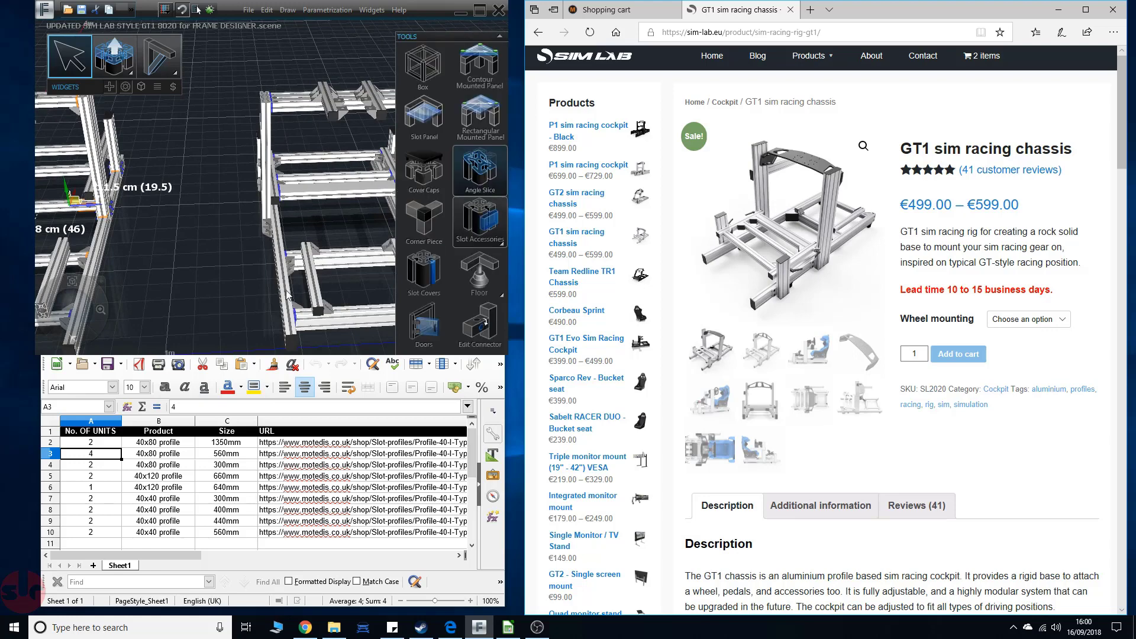
click(500, 37)
- Compare the crossbar arrangement of both rig frames from a raised front view
middle_drag(194, 203, 294, 240)
scroll(290, 219, down, 3)
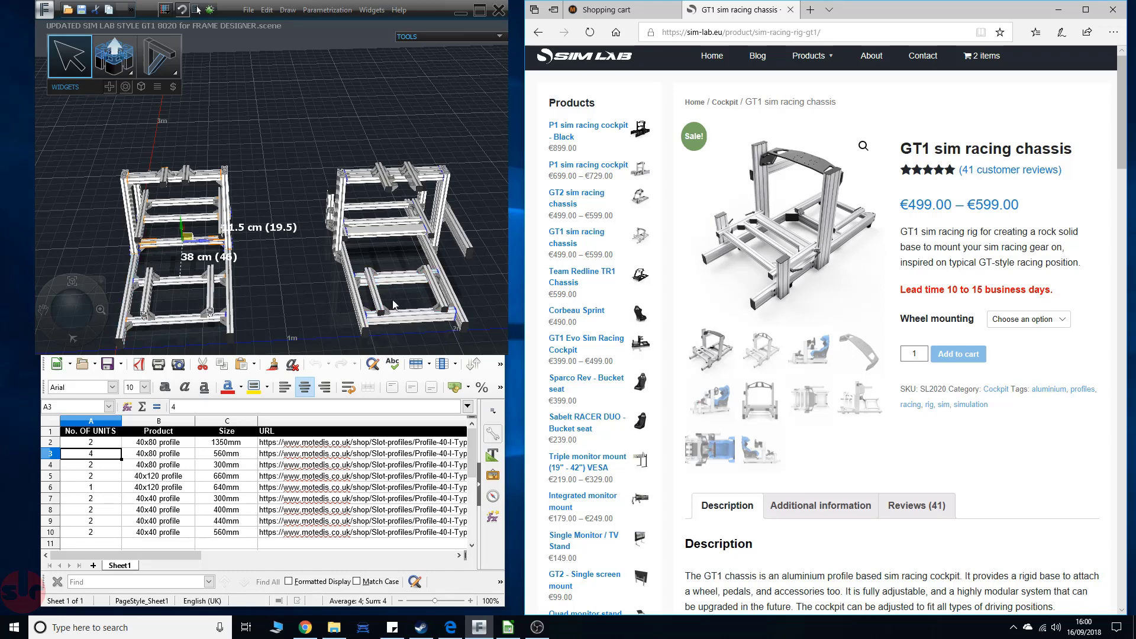
middle_drag(268, 303, 261, 302)
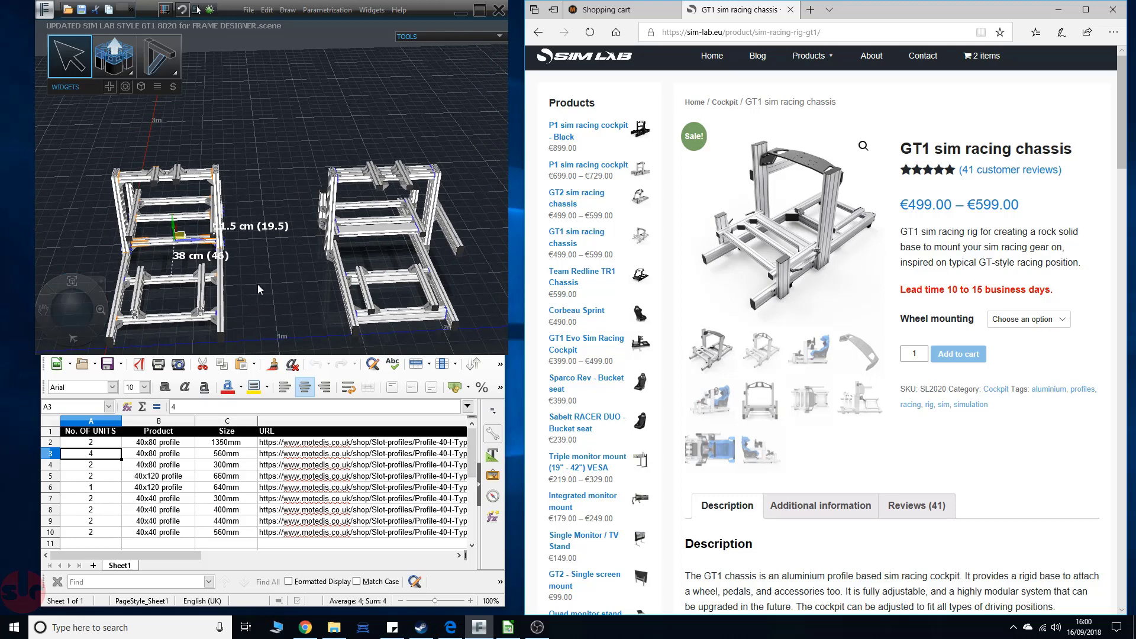
middle_drag(268, 288, 308, 281)
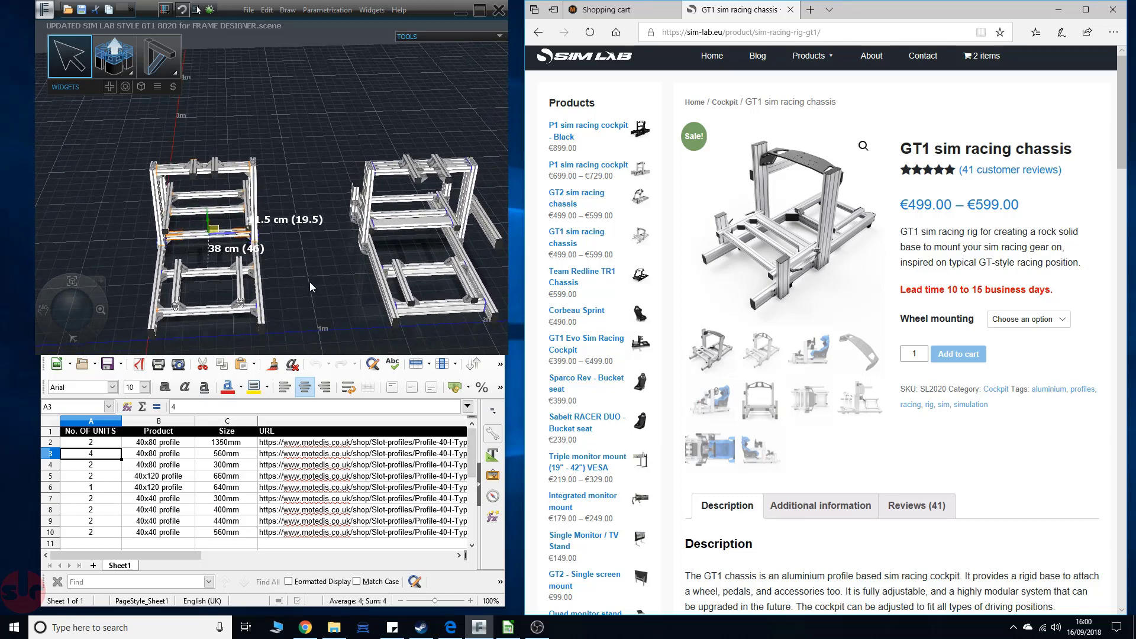
middle_drag(350, 313, 337, 314)
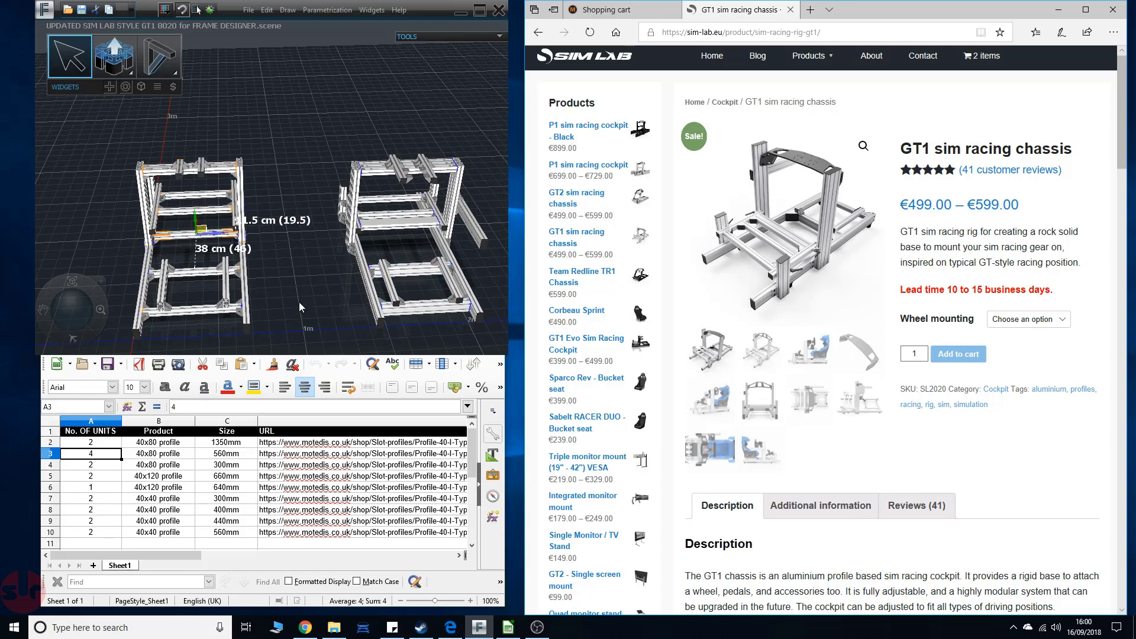
middle_drag(324, 271, 317, 304)
middle_drag(302, 161, 425, 273)
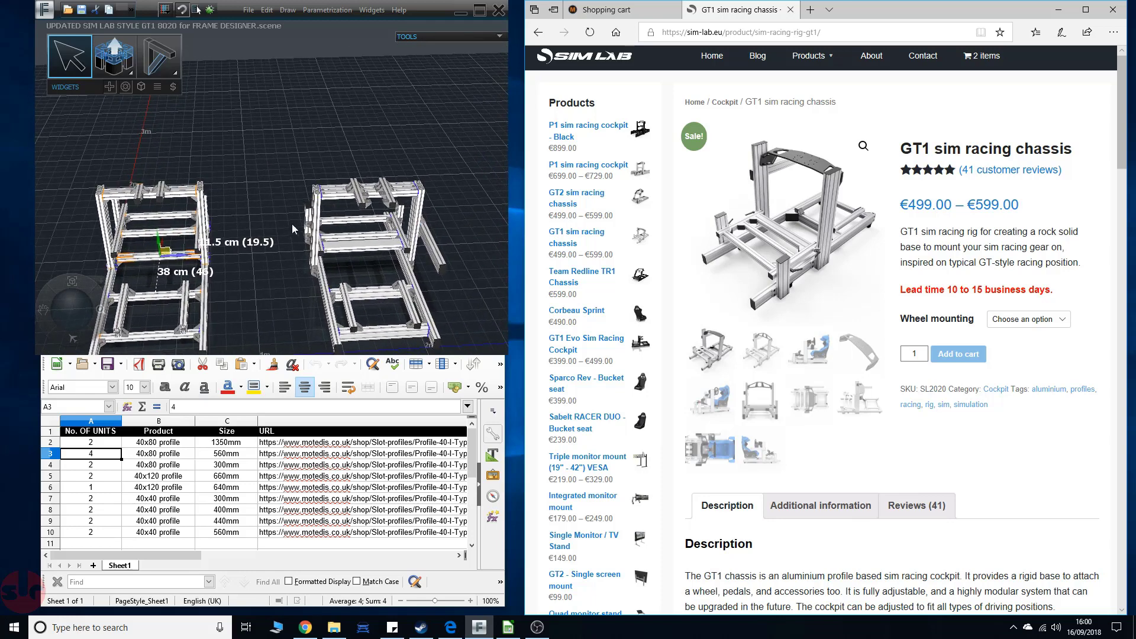
middle_drag(292, 223, 227, 212)
- Examine the second rig frame's uprights, wheel mount and seat crossbars up close from the side
right_drag(406, 236, 229, 268)
middle_drag(230, 268, 331, 340)
scroll(410, 236, up, 5)
click(435, 206)
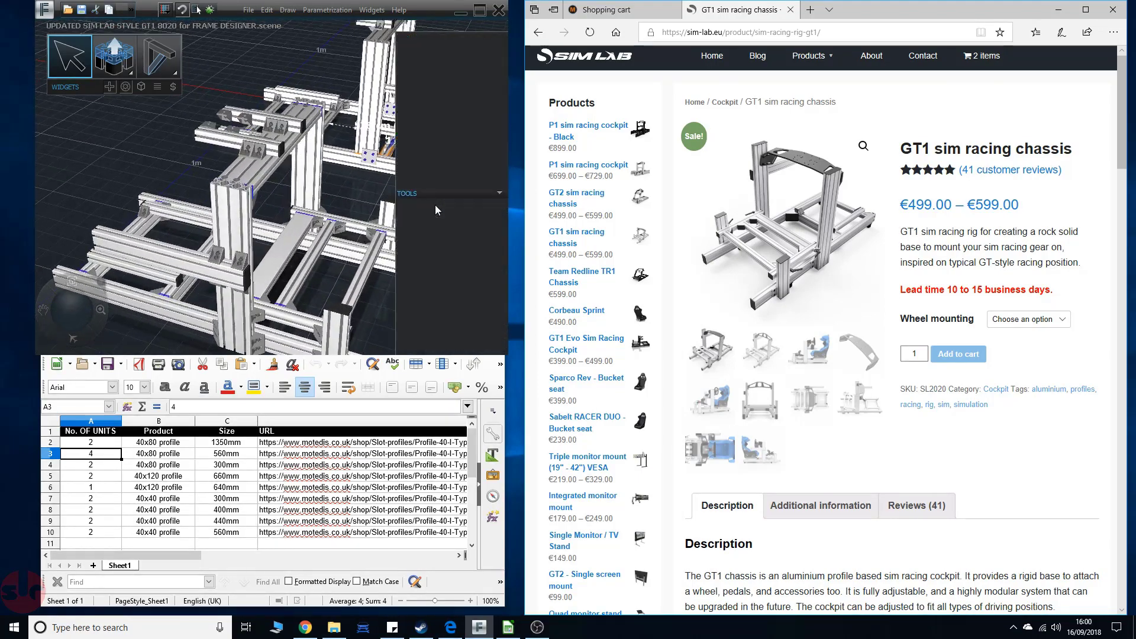
click(496, 191)
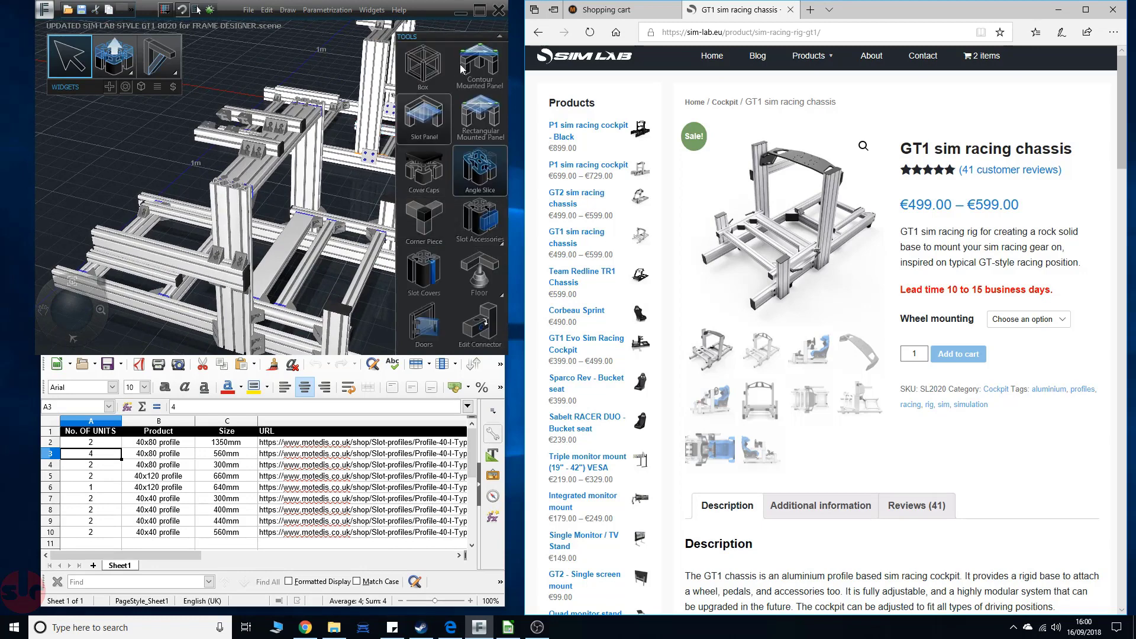
click(501, 36)
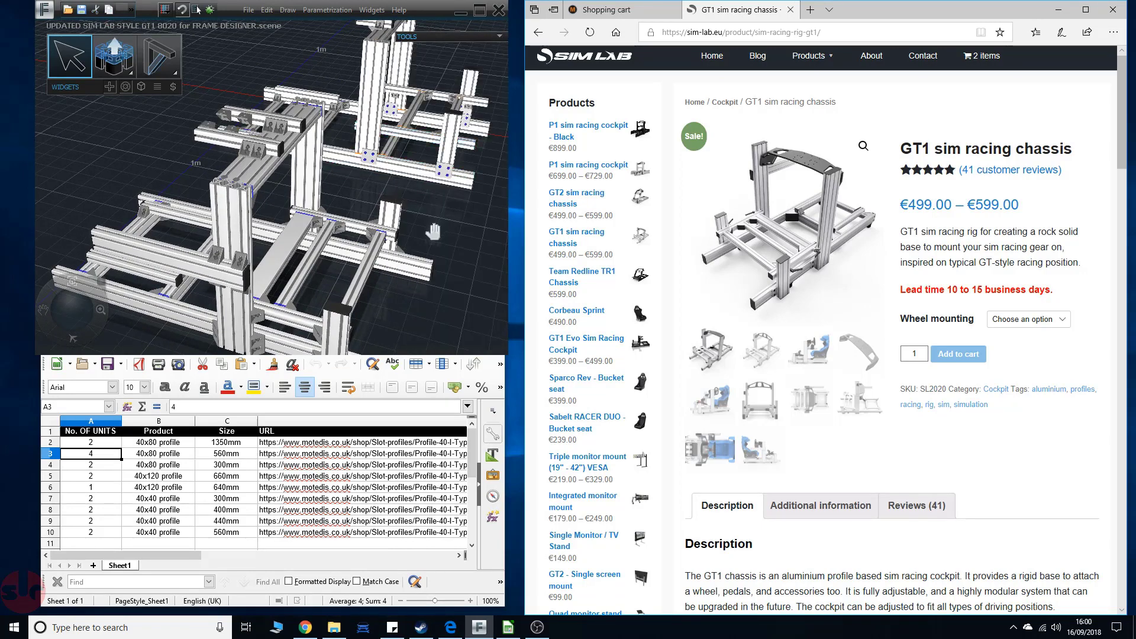
- Inspect the corner plates joining the uprights to the base rail on the first rig frame
middle_drag(431, 231, 391, 314)
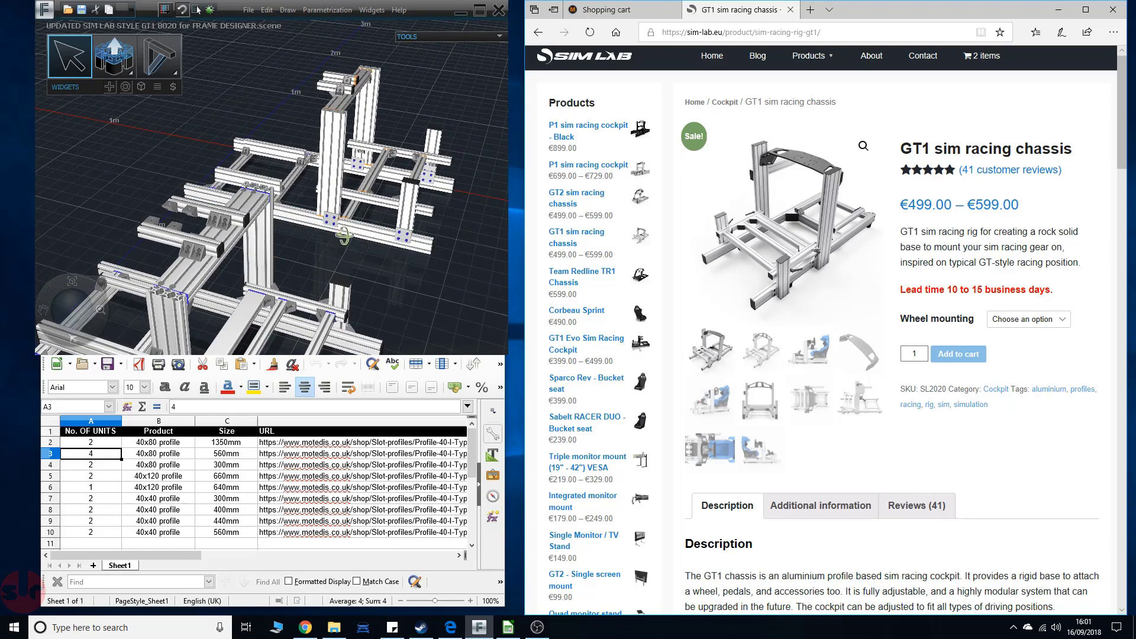
middle_drag(347, 235, 450, 112)
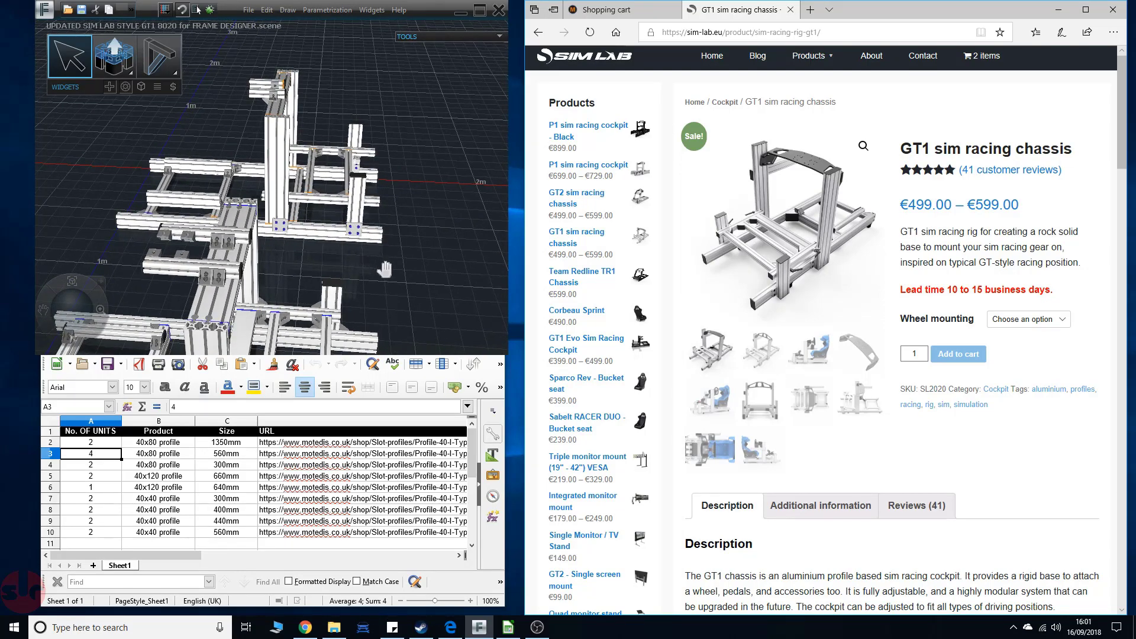
mouse_move(385, 269)
middle_down()
mouse_move(402, 281)
mouse_move(389, 261)
middle_up()
scroll(392, 258, up, 3)
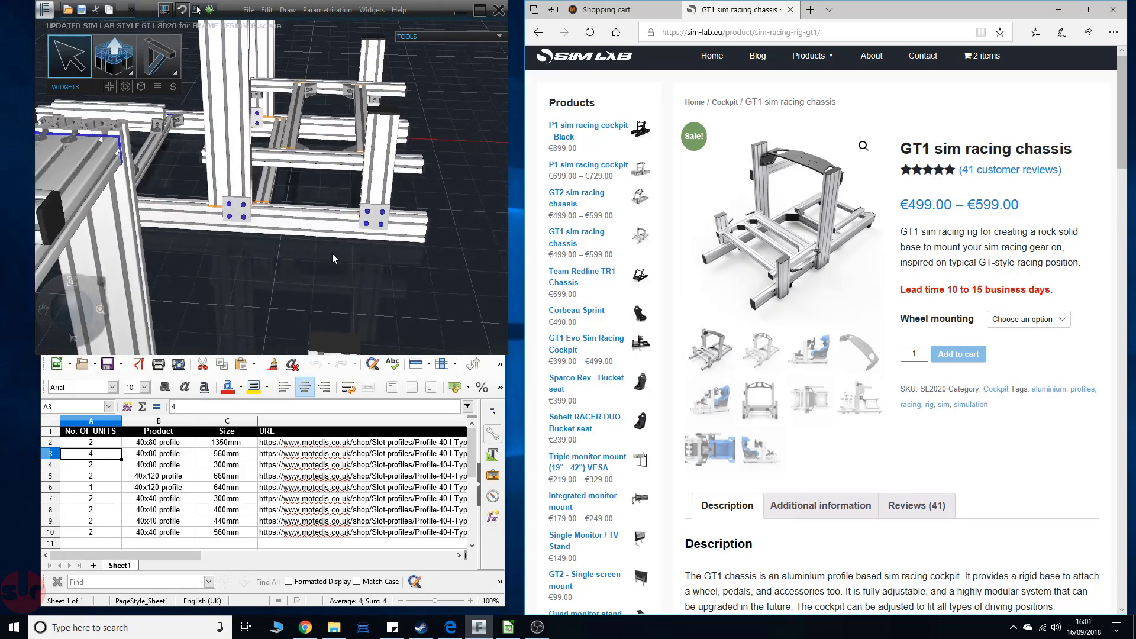
mouse_move(289, 274)
middle_down()
mouse_move(297, 254)
mouse_move(296, 272)
middle_up()
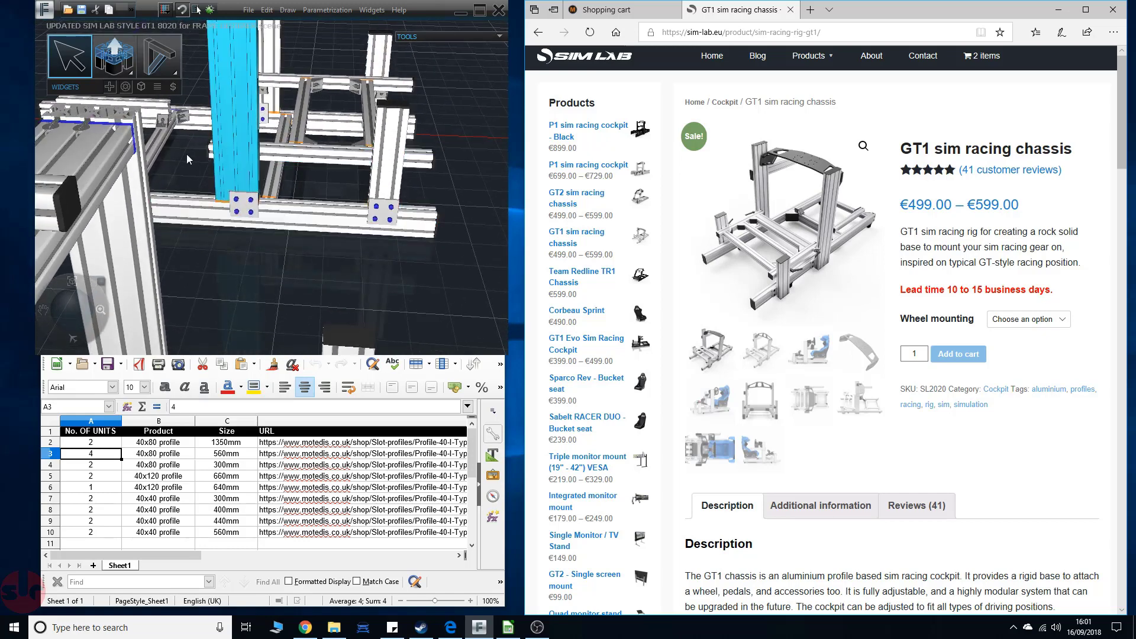
click(406, 160)
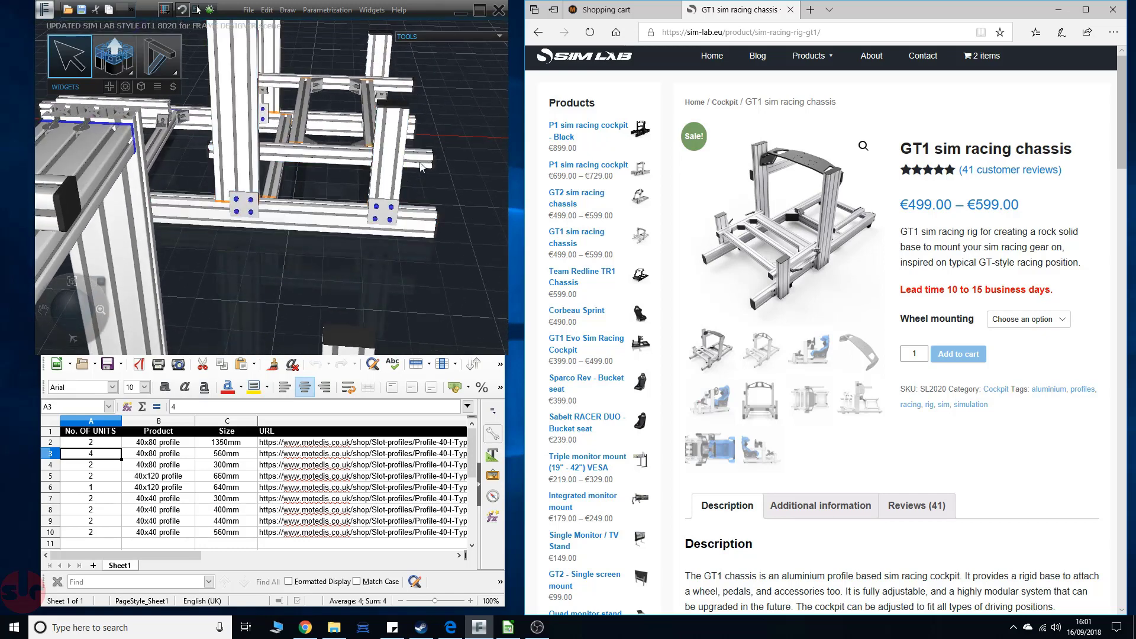
middle_drag(378, 274, 370, 307)
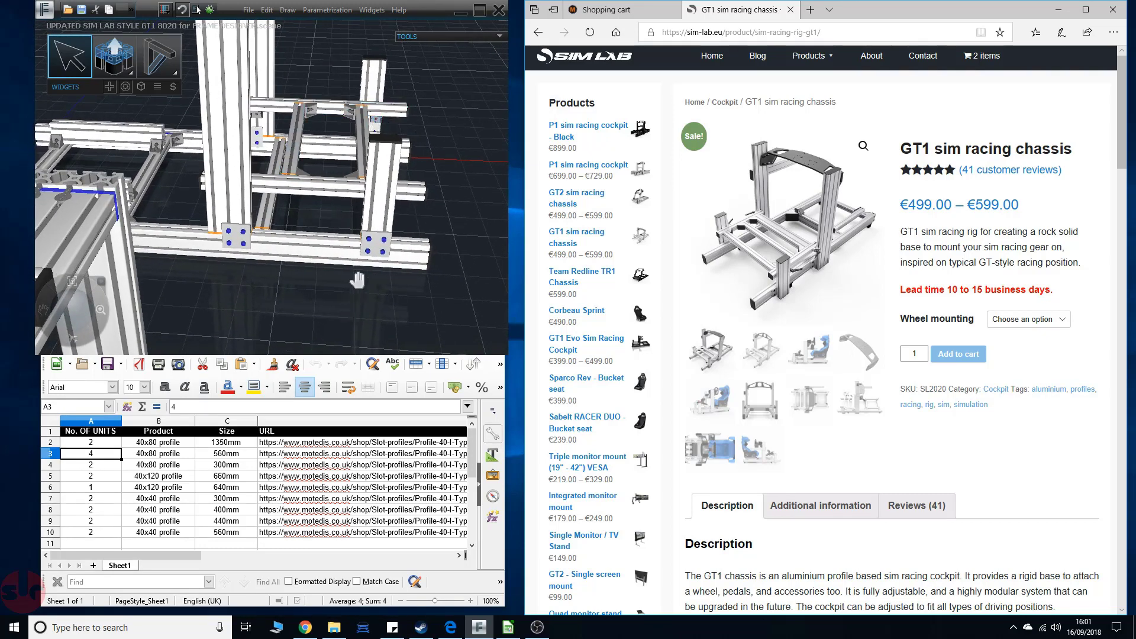
- Inspect the angle brackets joining the uprights and crossbars to the base rails on the second rig frame
middle_drag(355, 261, 370, 121)
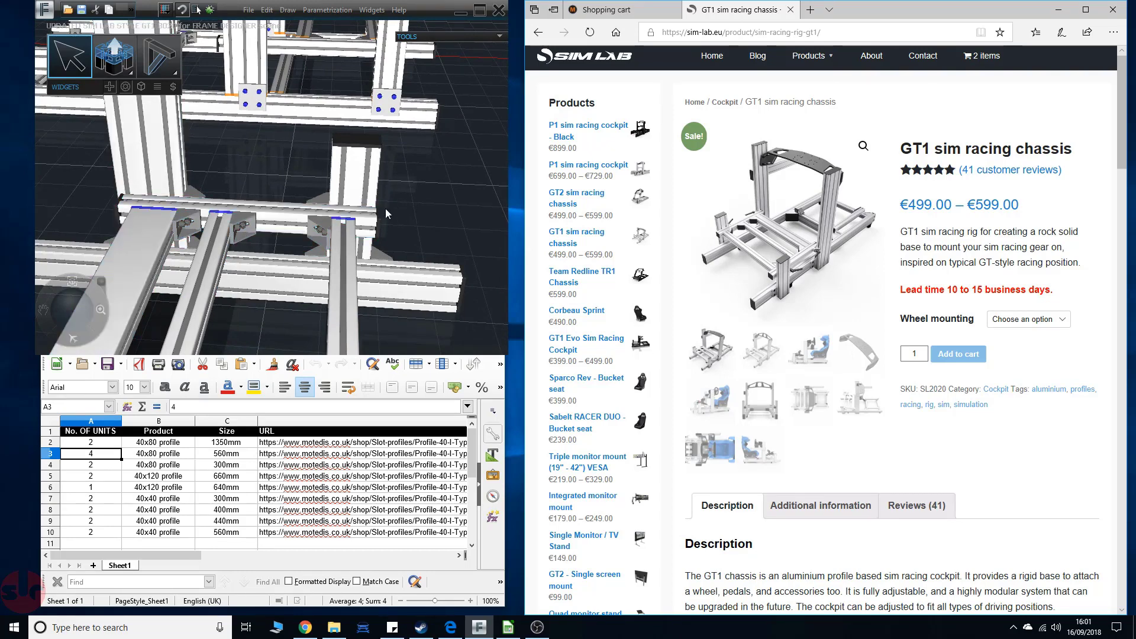
scroll(394, 214, down, 1)
scroll(395, 213, down, 2)
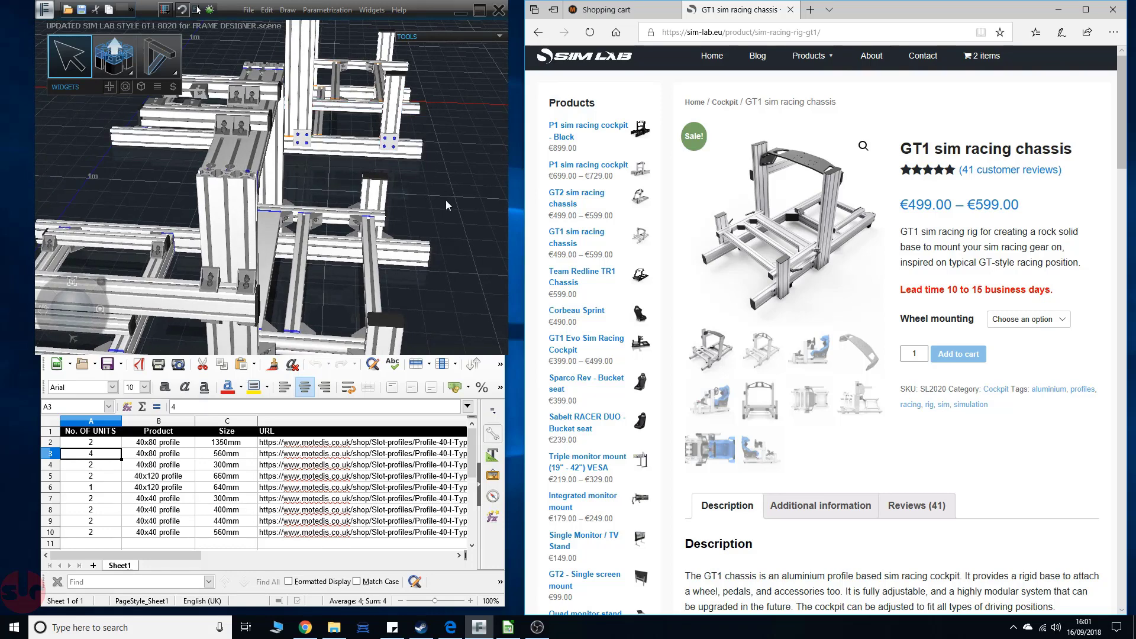
drag(426, 184, 422, 184)
middle_drag(360, 155, 358, 92)
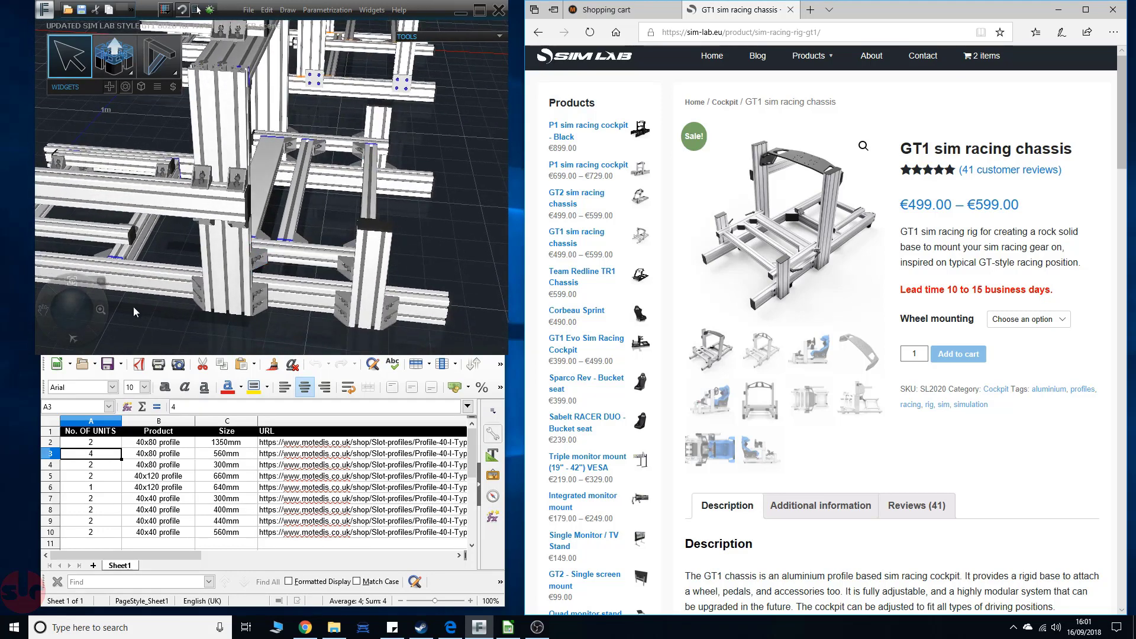
mouse_move(183, 302)
mouse_down()
mouse_move(208, 301)
mouse_move(200, 288)
mouse_up()
middle_drag(258, 280, 288, 292)
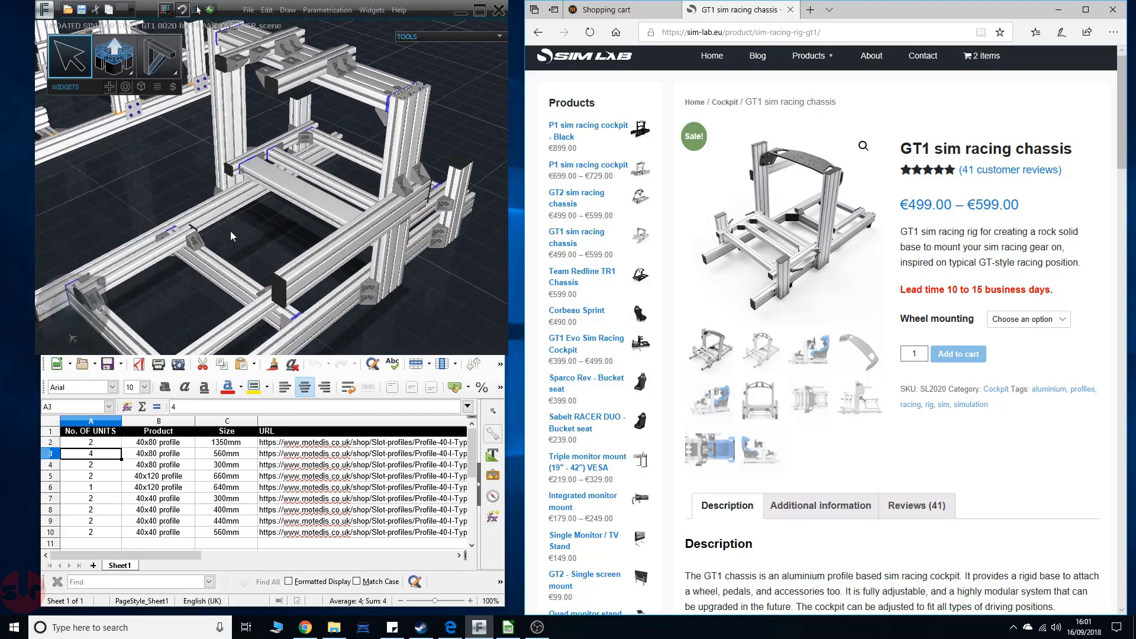
- Examine the wide flat crossbar between the uprights of the second rig frame from the raised front
drag(140, 174, 197, 159)
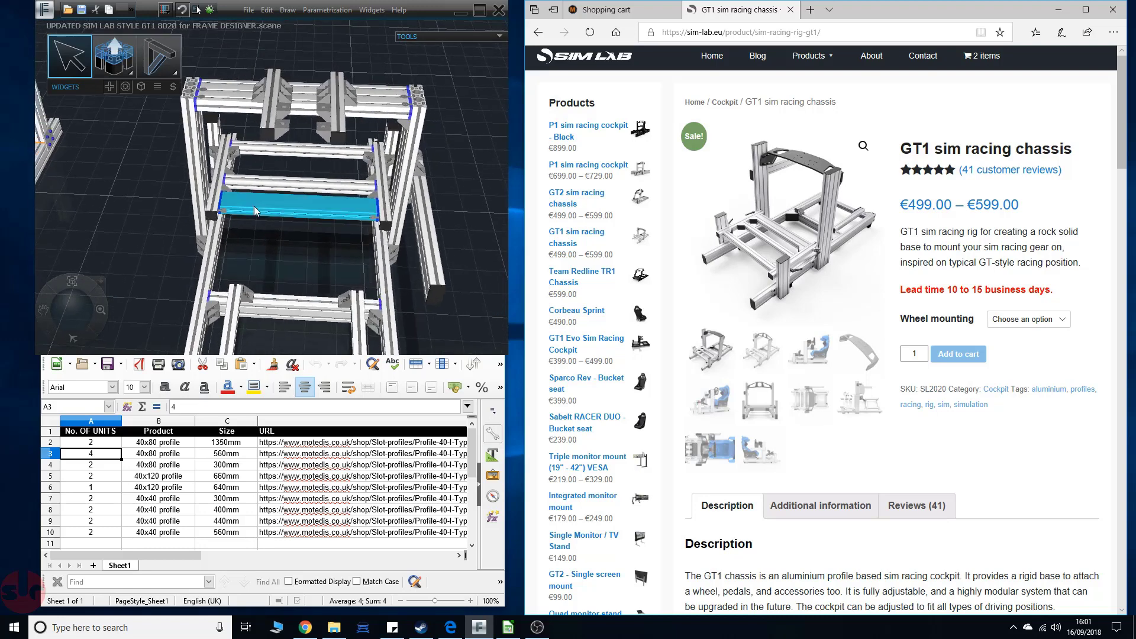
scroll(279, 249, up, 3)
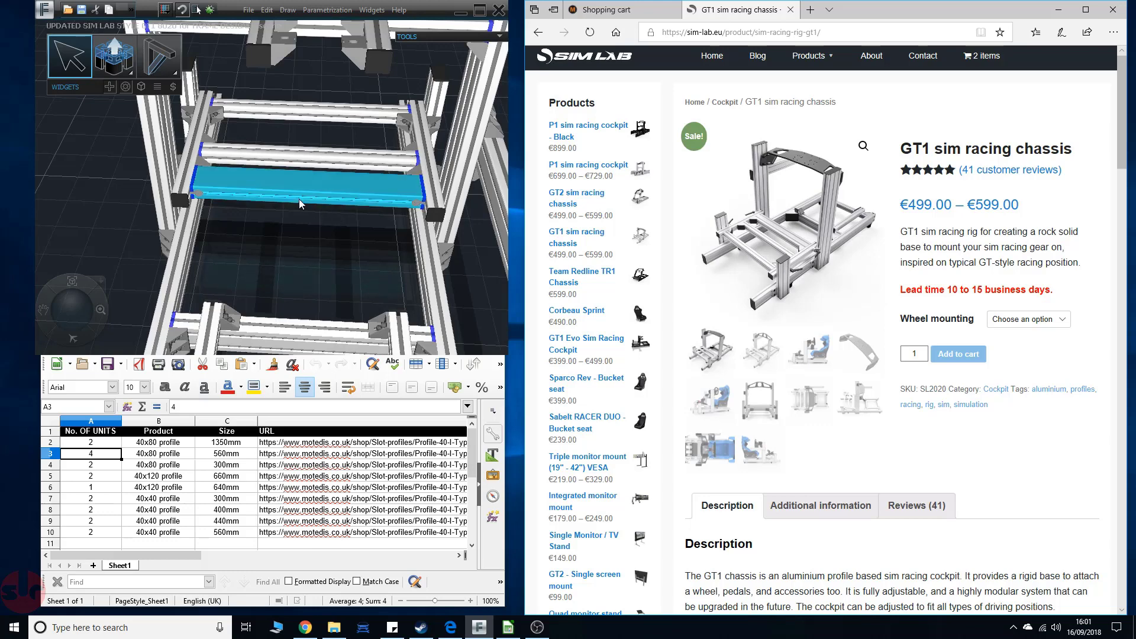
scroll(299, 199, up, 3)
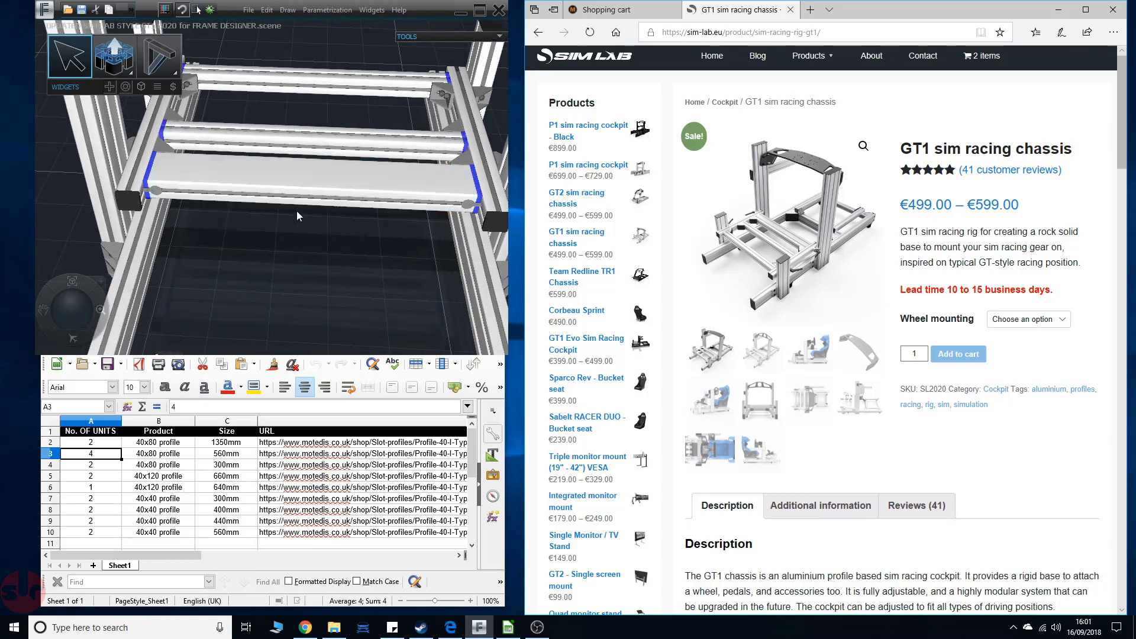
scroll(349, 244, down, 3)
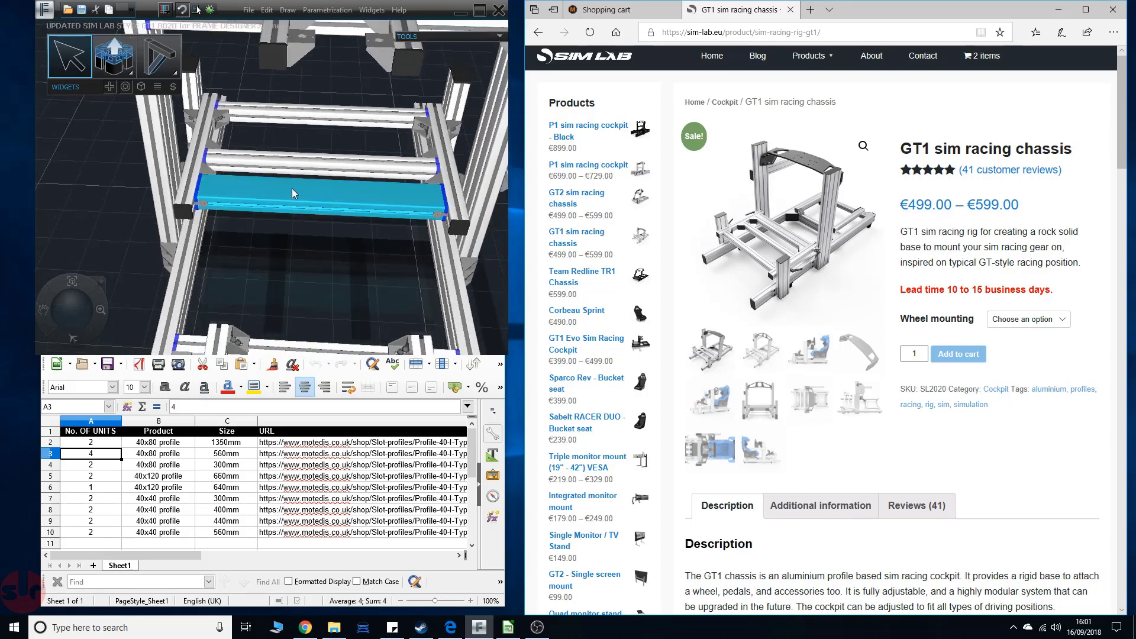
scroll(340, 228, down, 5)
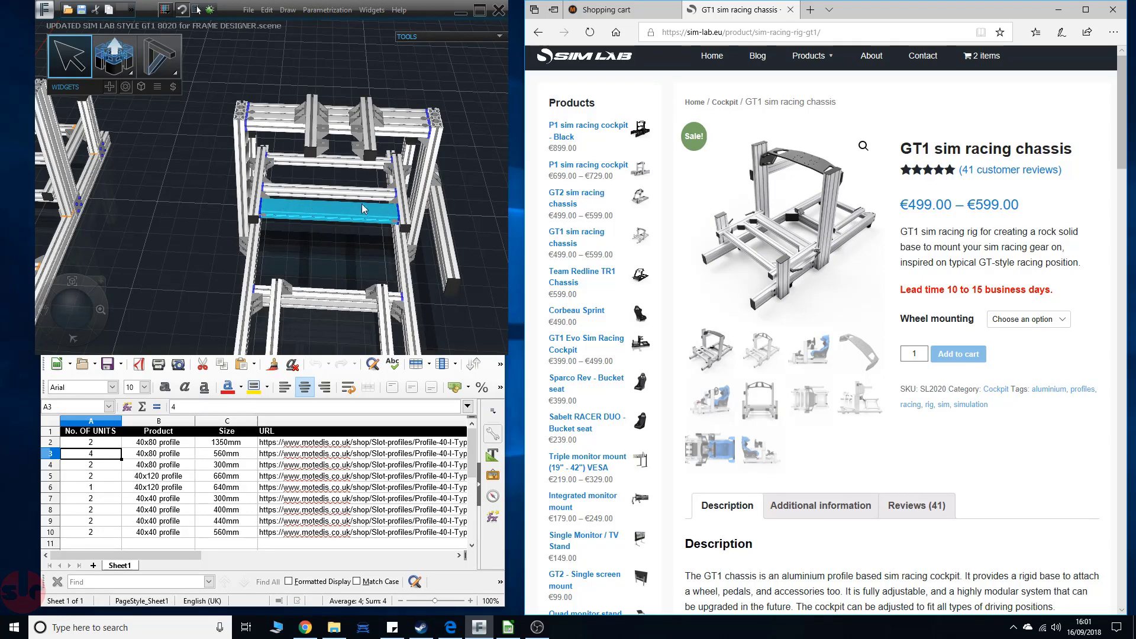
middle_drag(335, 228, 337, 261)
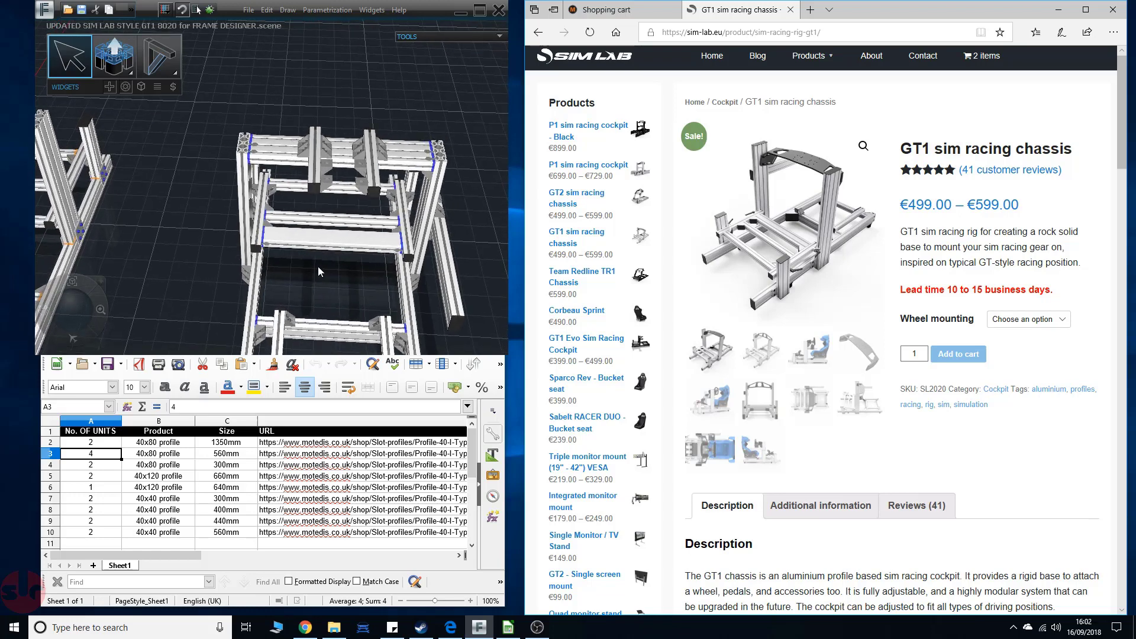
- Check the distances from the second rig frame's wide flat crossbar to its neighbouring profiles
click(311, 237)
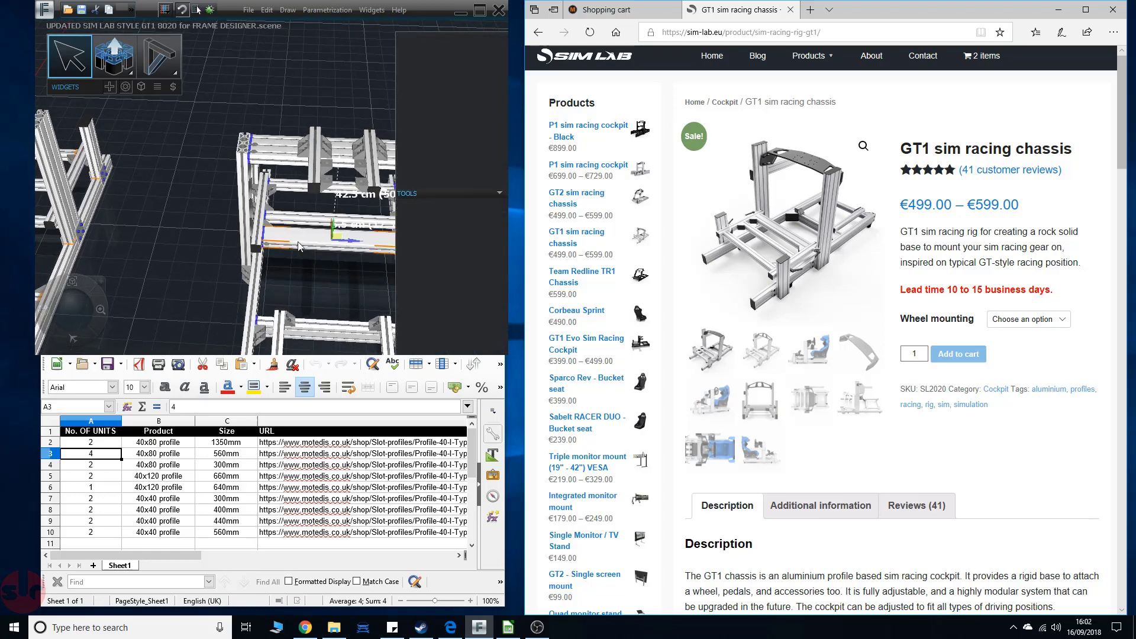
click(500, 192)
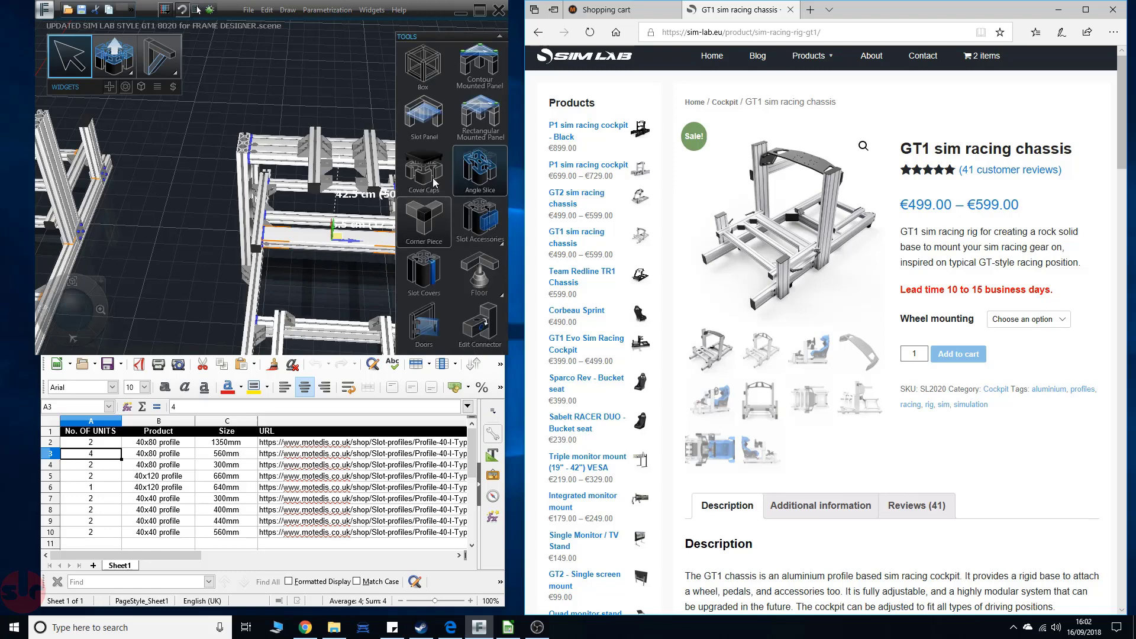
click(500, 38)
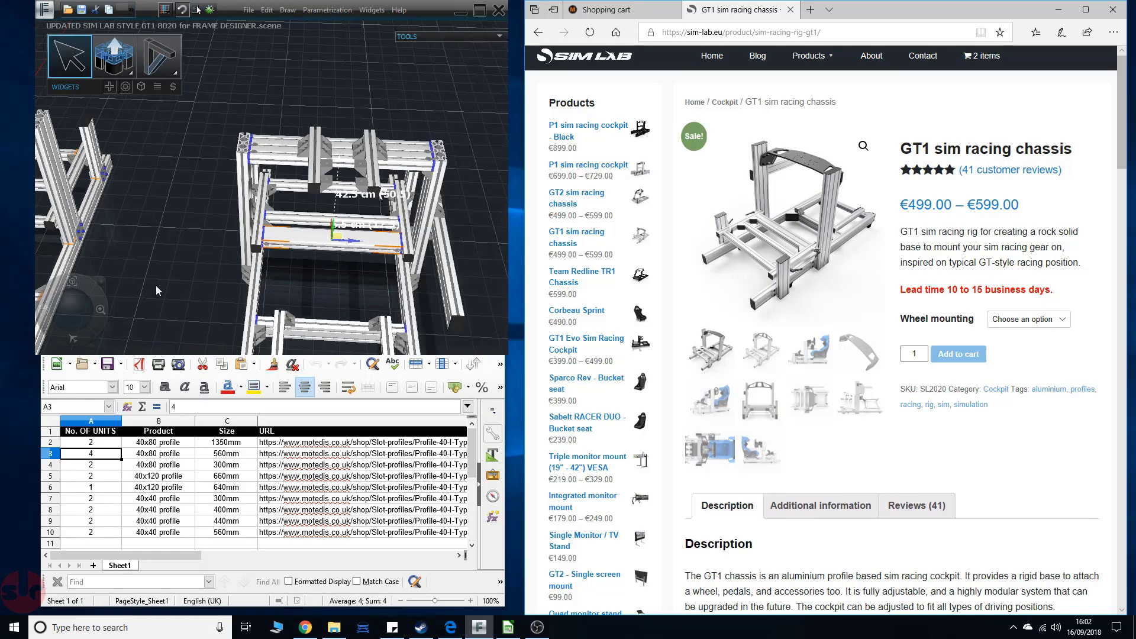
middle_drag(157, 284, 423, 326)
drag(428, 219, 302, 161)
middle_drag(367, 185, 376, 145)
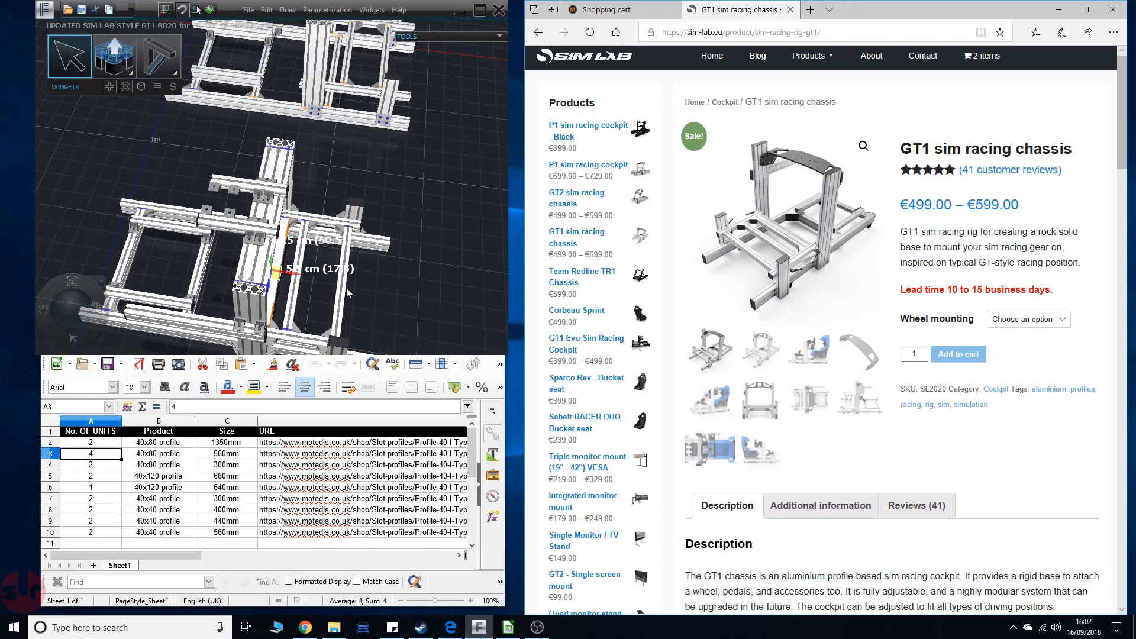
- Check the spacing between the second rig frame's rearmost seat crossbar and the crossbar in front of it
drag(294, 288, 346, 231)
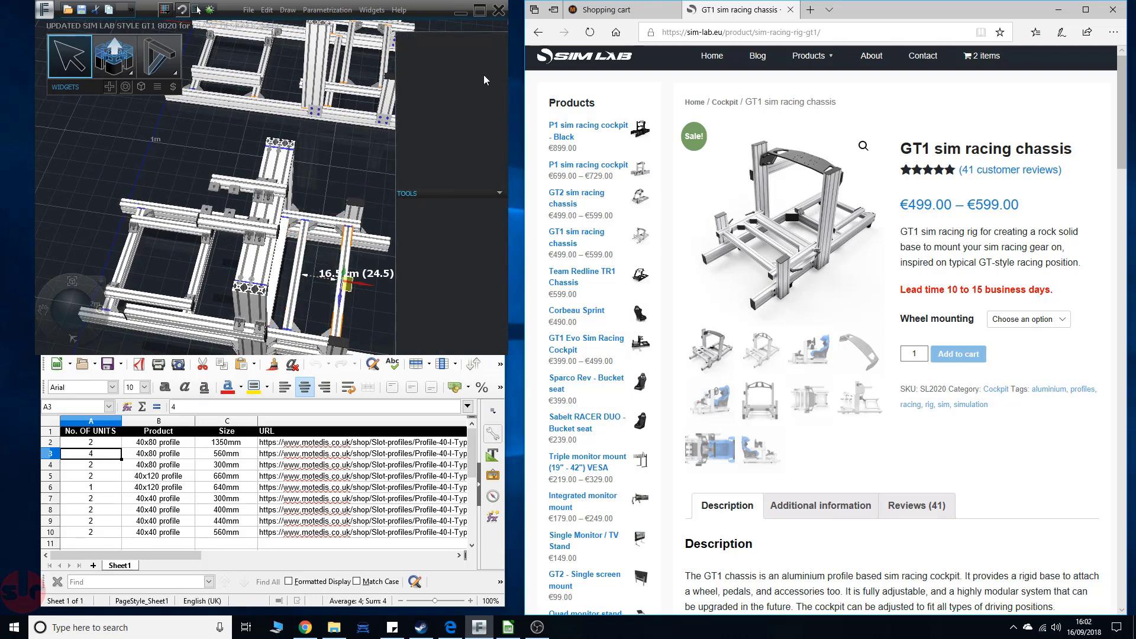
click(498, 193)
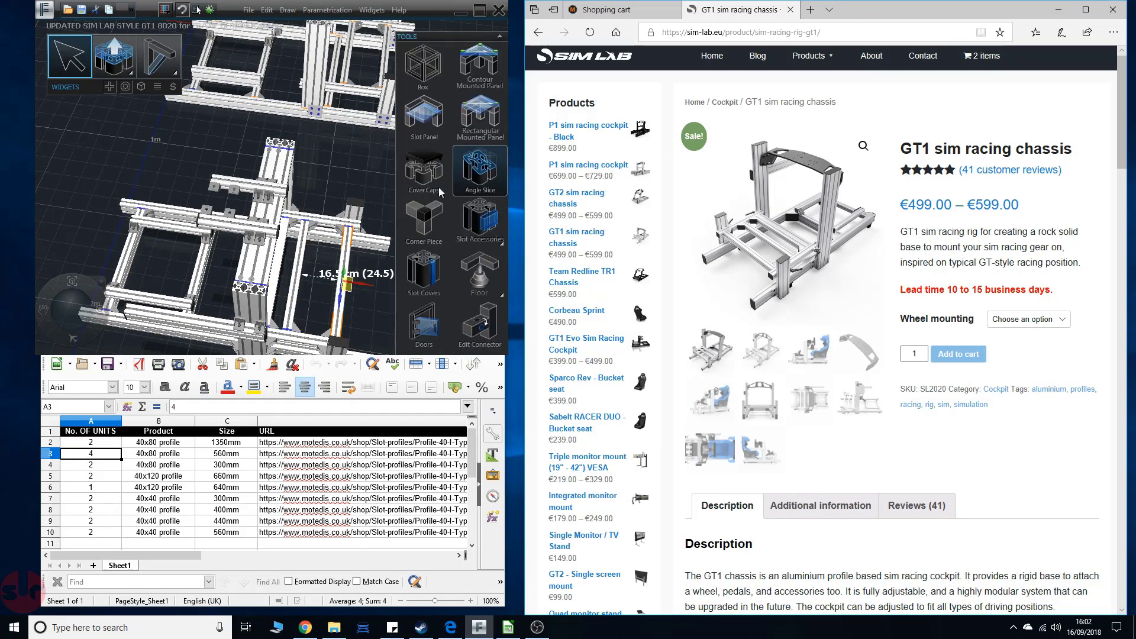
click(500, 36)
- Compare the overall layout of both rig frames from a raised angled view
middle_drag(372, 164, 435, 226)
middle_drag(440, 278, 350, 213)
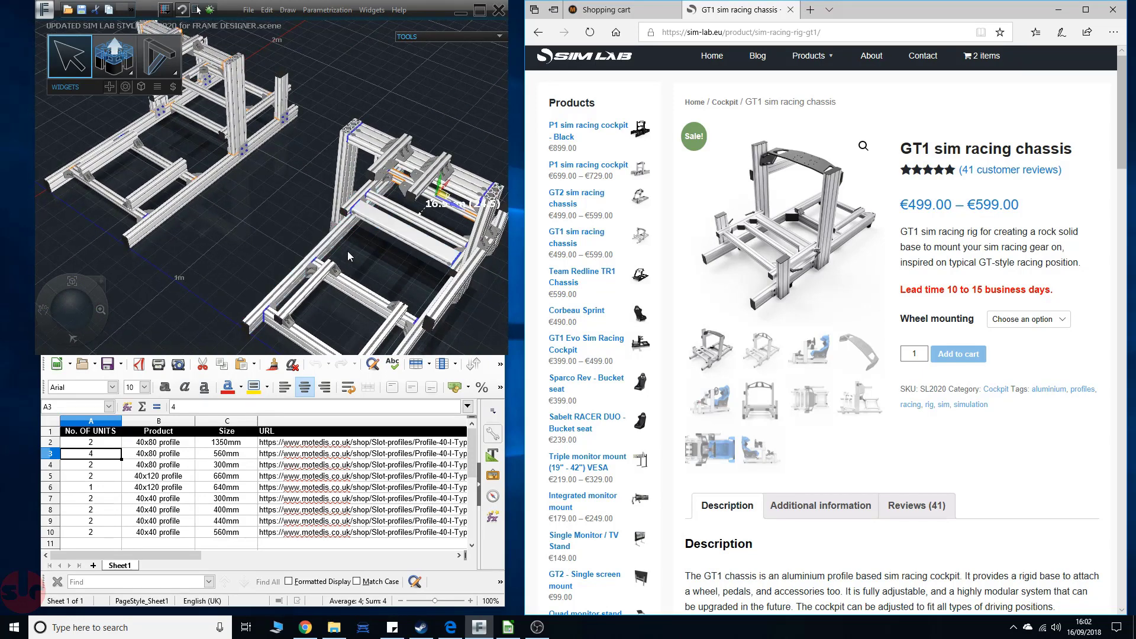
middle_drag(289, 228, 219, 171)
middle_drag(334, 271, 266, 221)
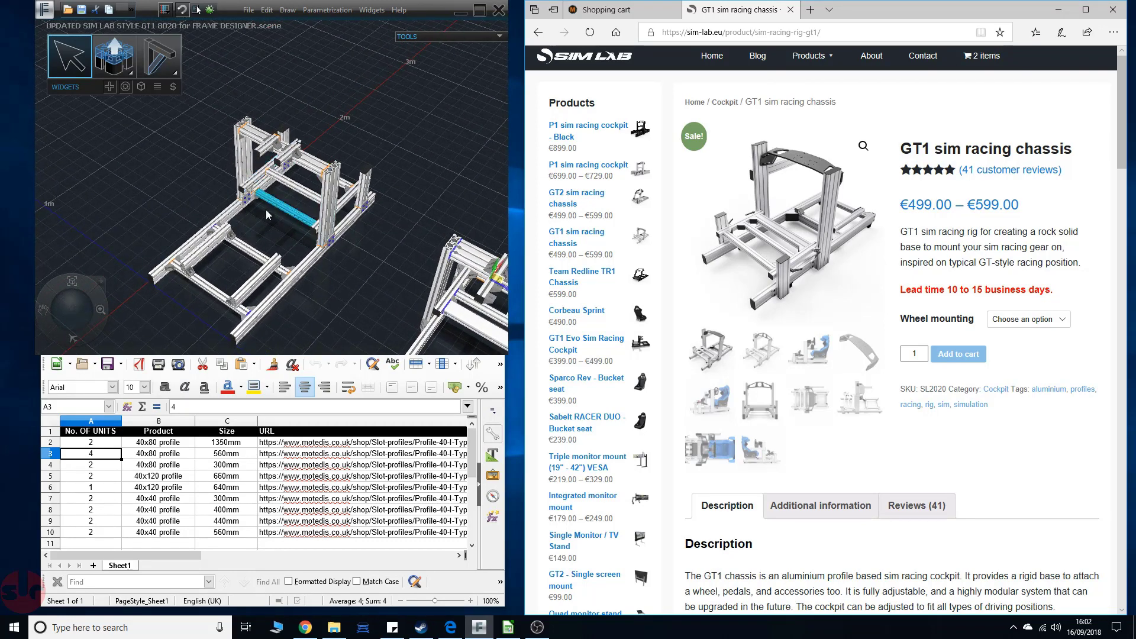
middle_drag(361, 314, 255, 195)
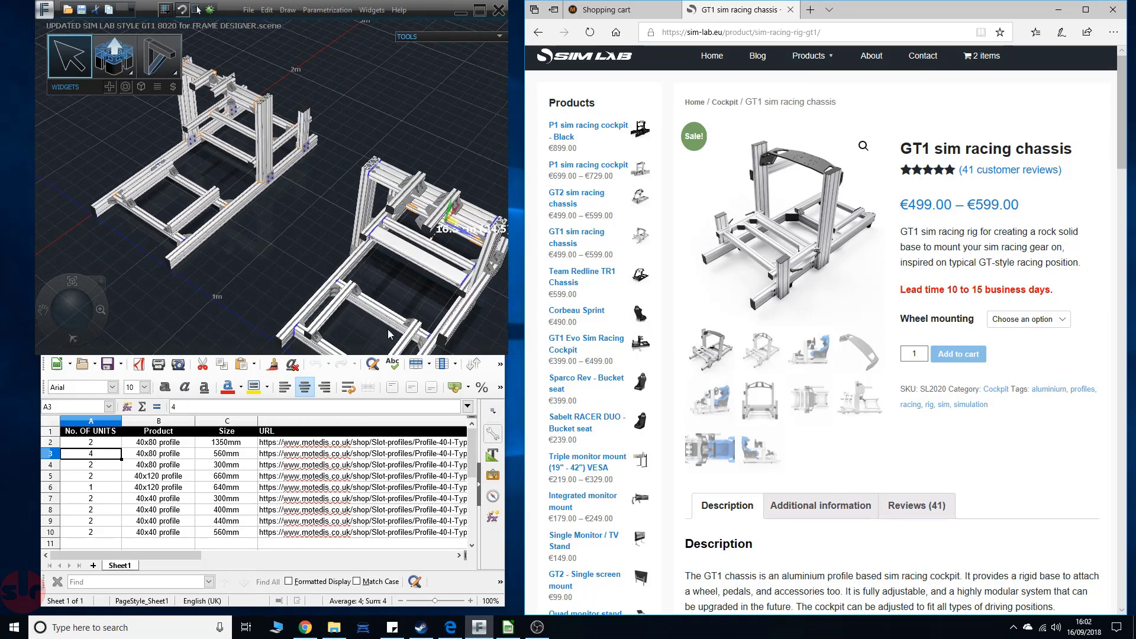
middle_drag(307, 261, 247, 204)
scroll(382, 267, down, 2)
scroll(421, 271, up, 5)
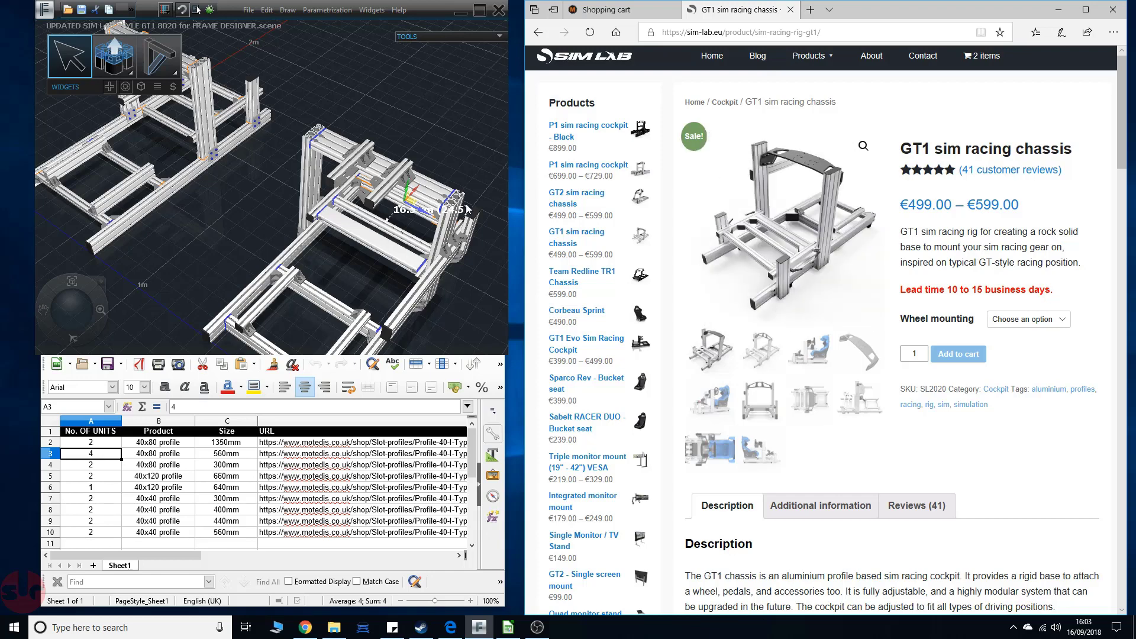
- Examine the second rig frame's upper wheel mount profiles against the wheel plate in the GT1 product image
middle_drag(447, 160, 426, 183)
scroll(437, 209, up, 2)
scroll(421, 200, up, 2)
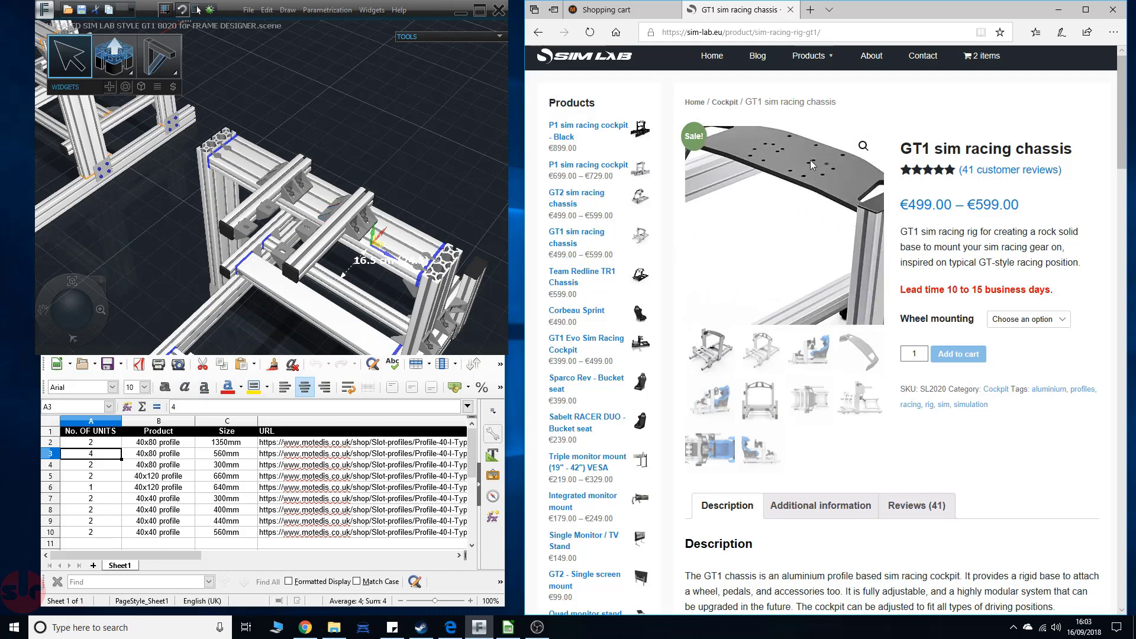
middle_drag(140, 275, 162, 274)
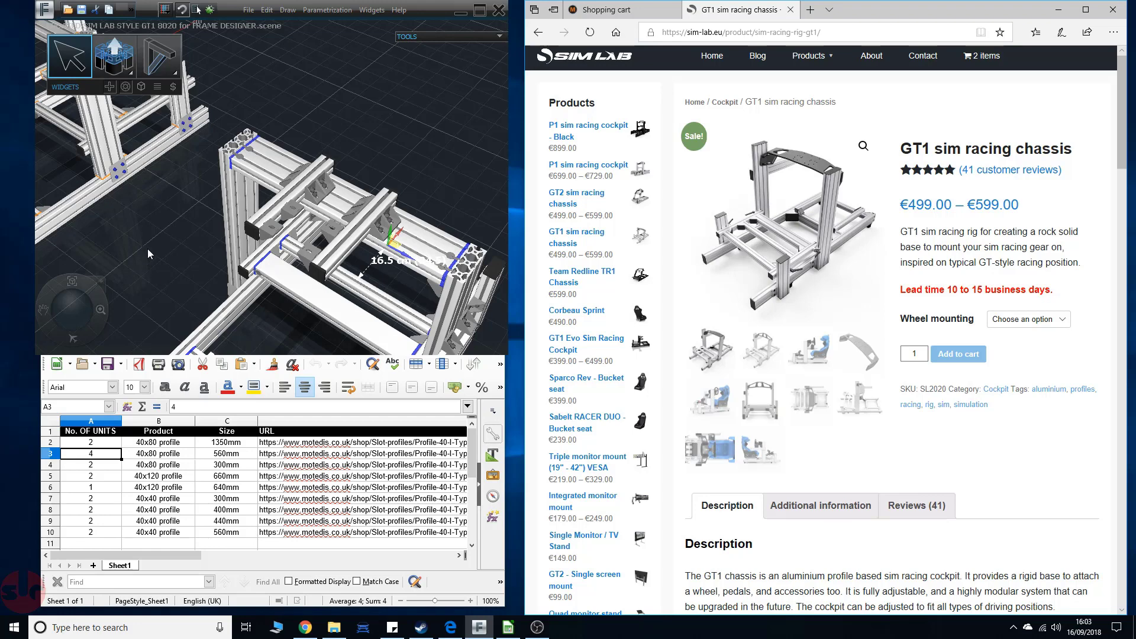
middle_drag(154, 261, 184, 267)
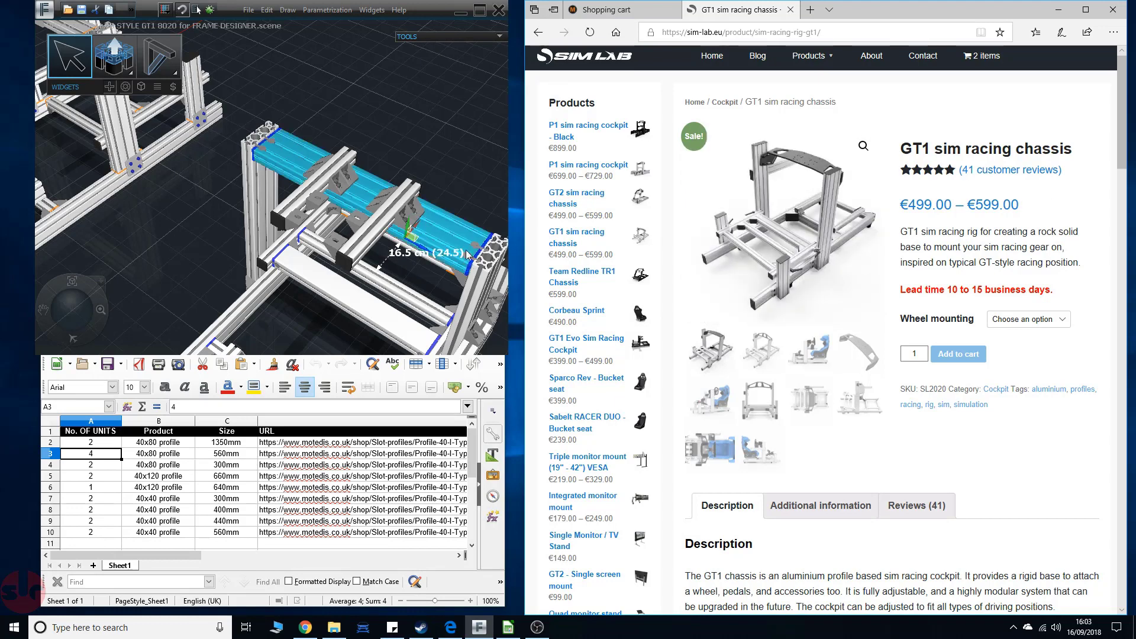
- Compare both complete rig frames side by side from a low front view
scroll(388, 241, down, 10)
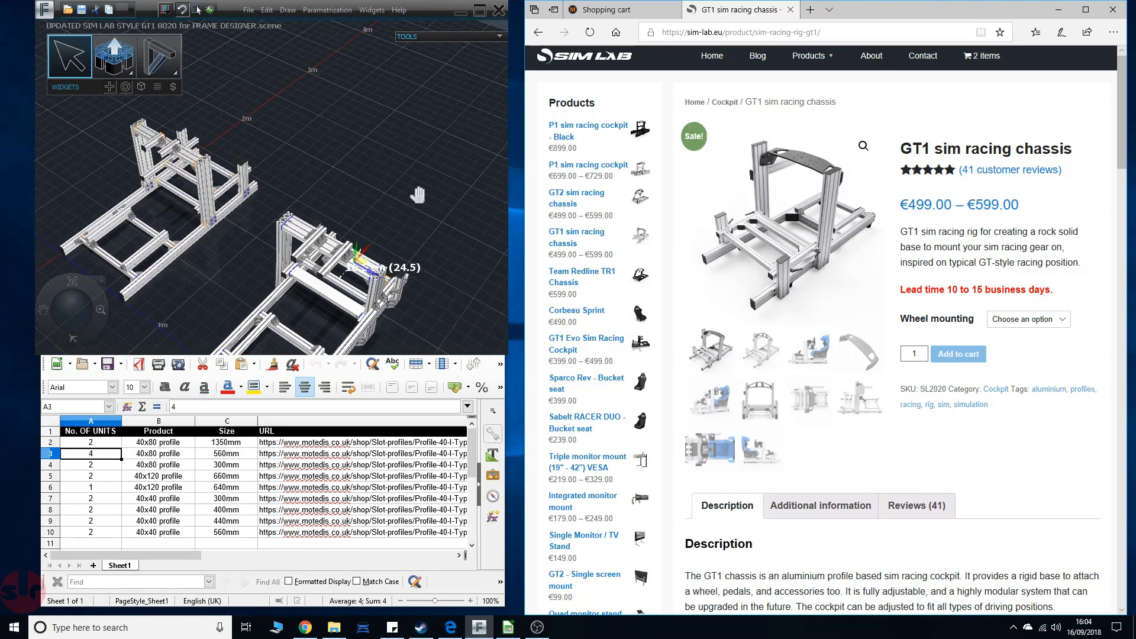
middle_drag(417, 188, 431, 302)
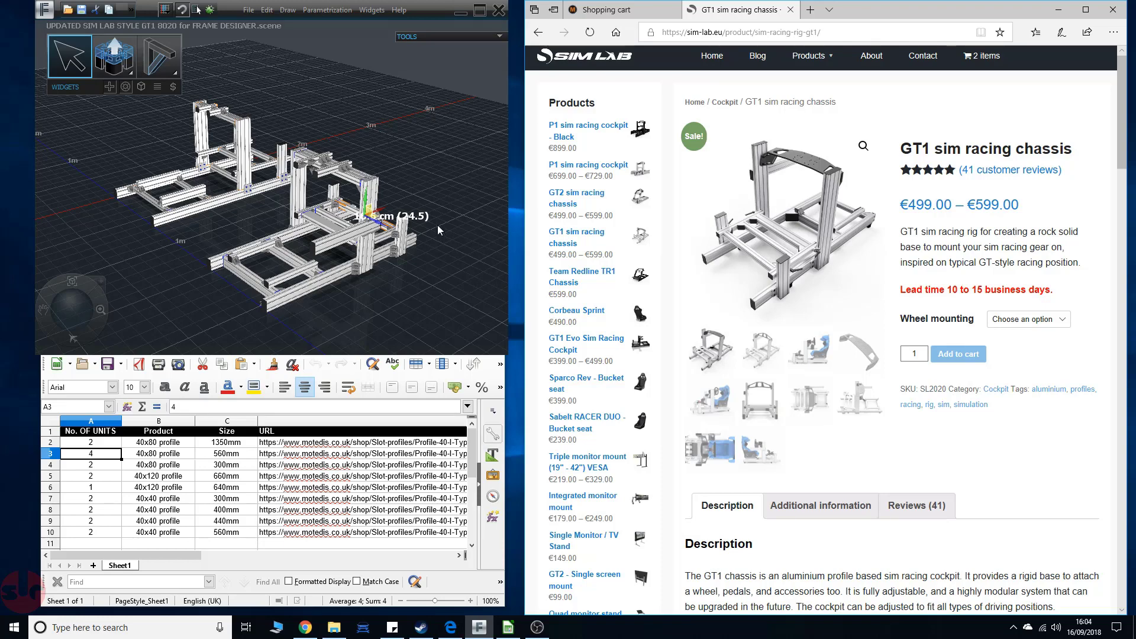
middle_drag(165, 246, 204, 253)
drag(72, 307, 150, 313)
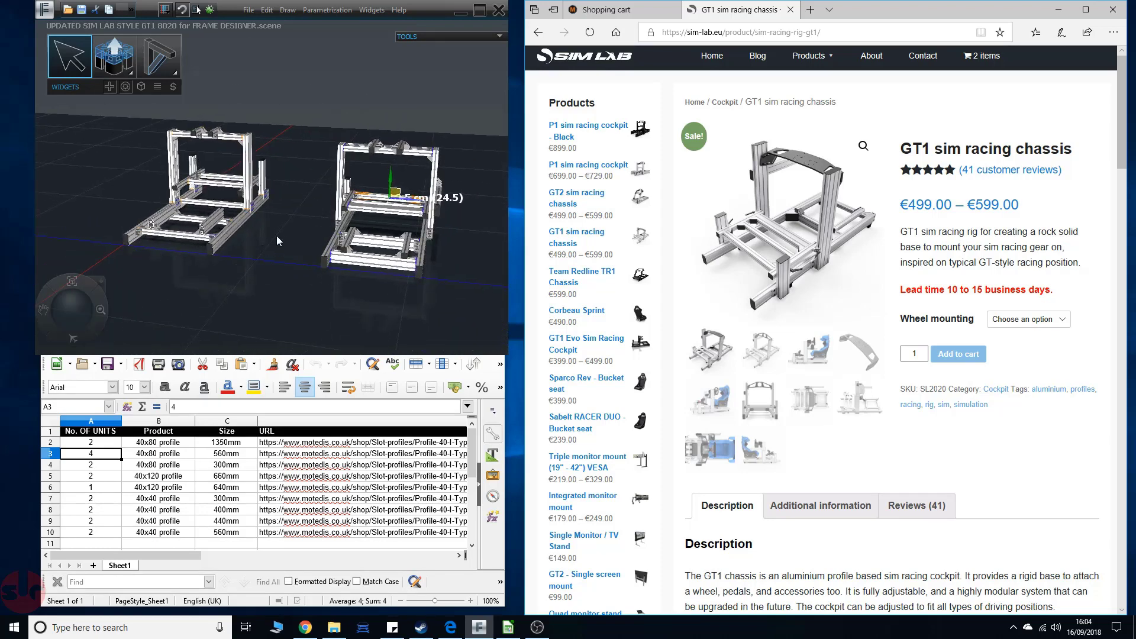
click(353, 257)
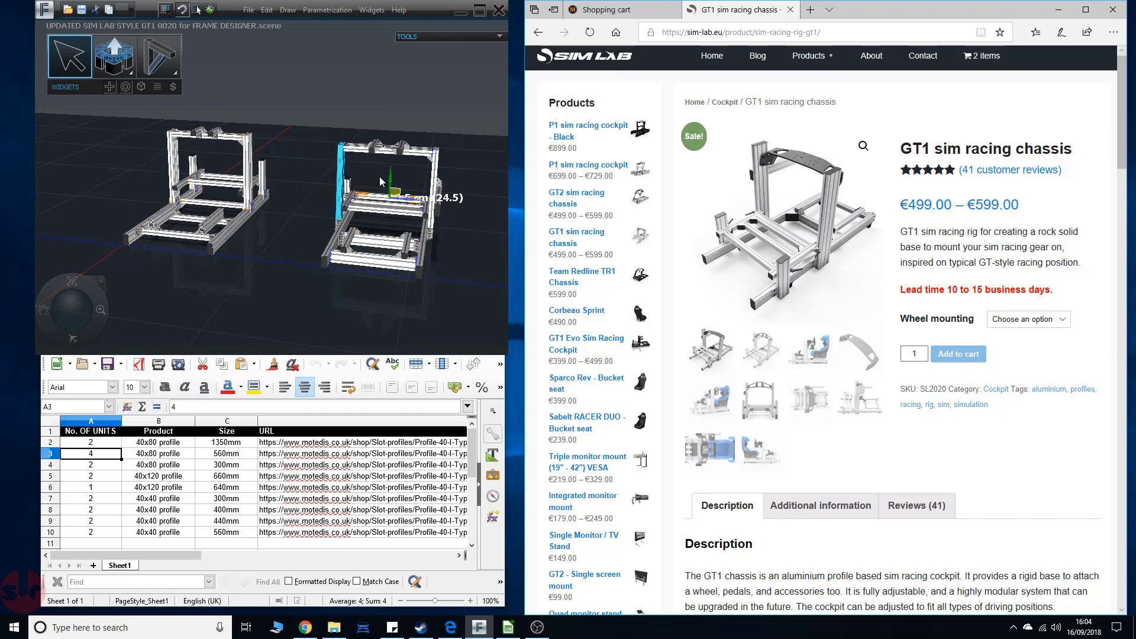
middle_drag(457, 261, 455, 296)
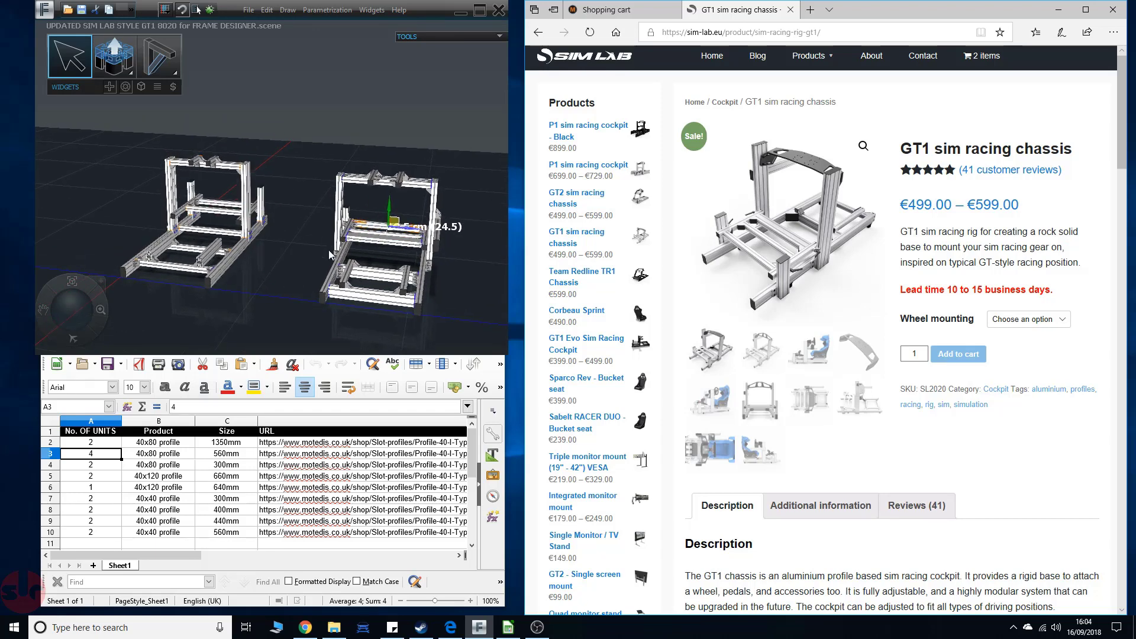
scroll(282, 222, down, 3)
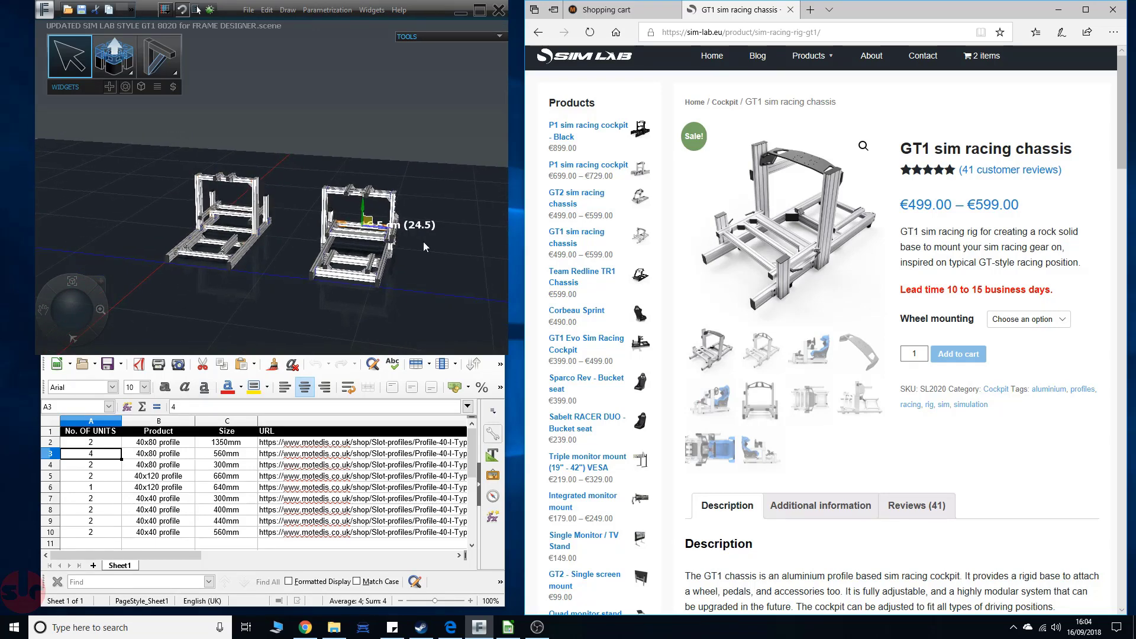
scroll(423, 242, up, 3)
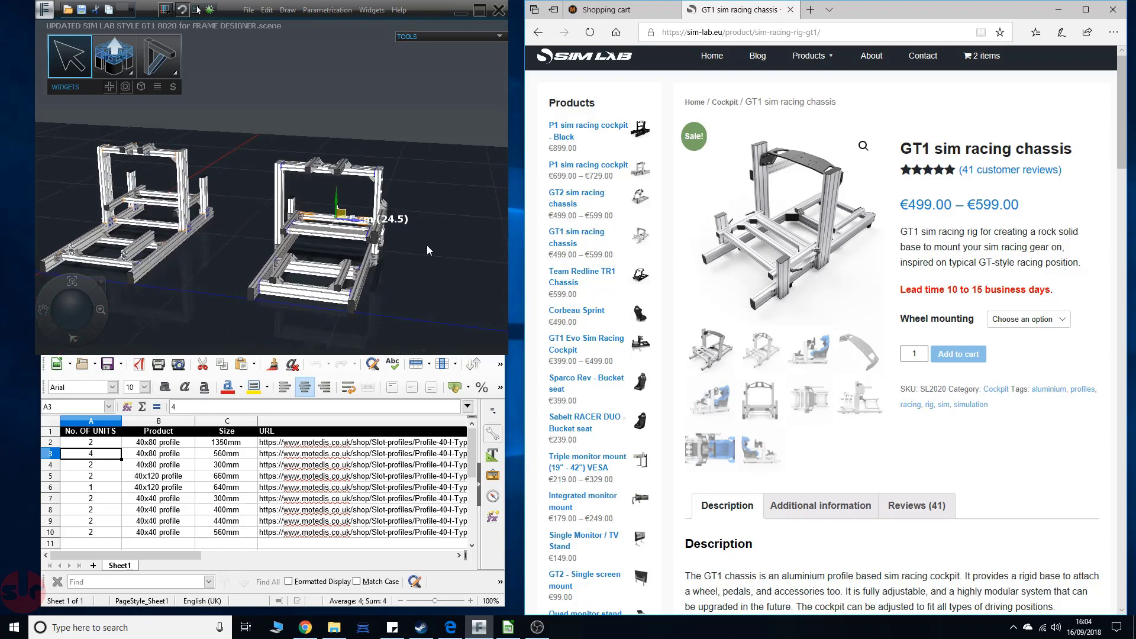
middle_drag(427, 245, 436, 227)
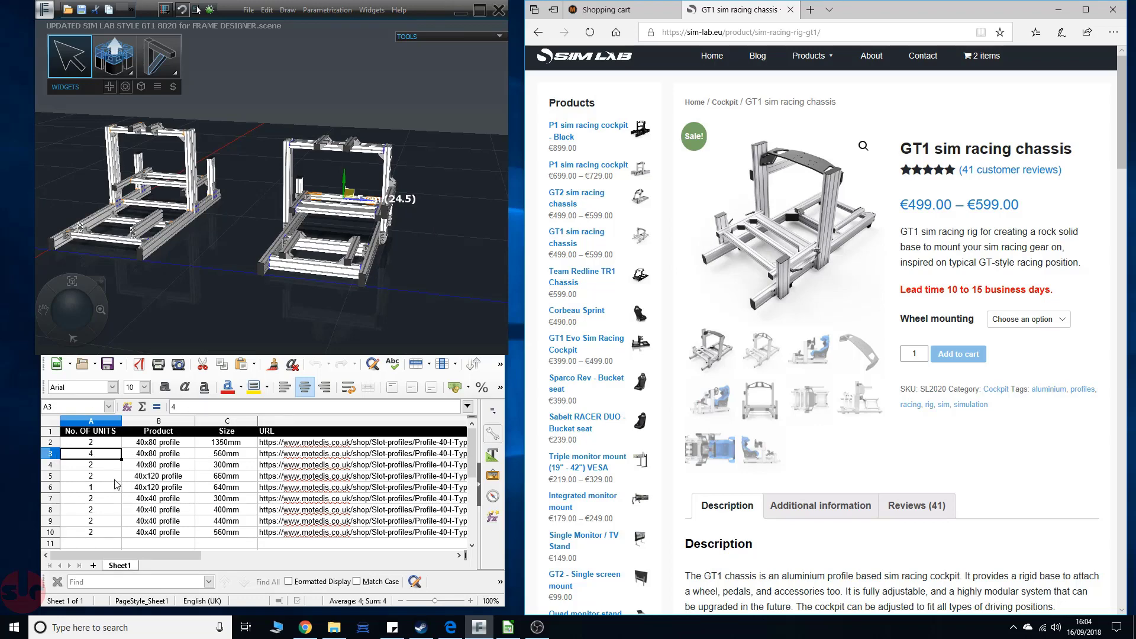
- Switch to the Motedis shopping cart and review its profiles, brackets, T-nuts, screws and order total
scroll(145, 482, down, 1)
scroll(145, 482, up, 1)
click(609, 9)
scroll(787, 311, up, 3)
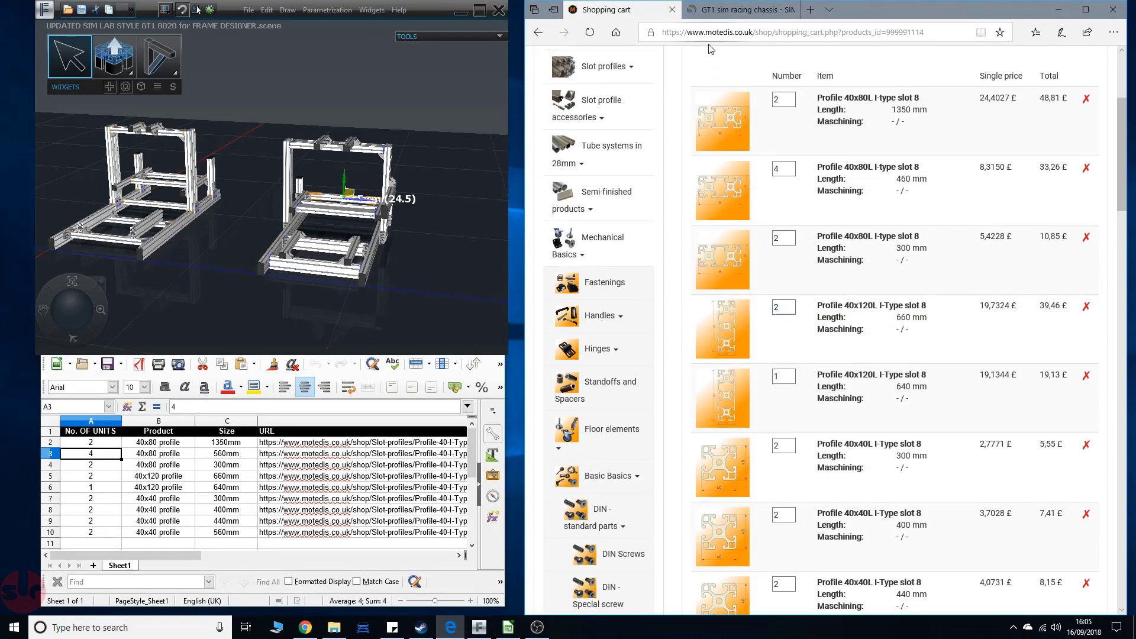
scroll(959, 397, down, 6)
drag(1122, 270, 1124, 159)
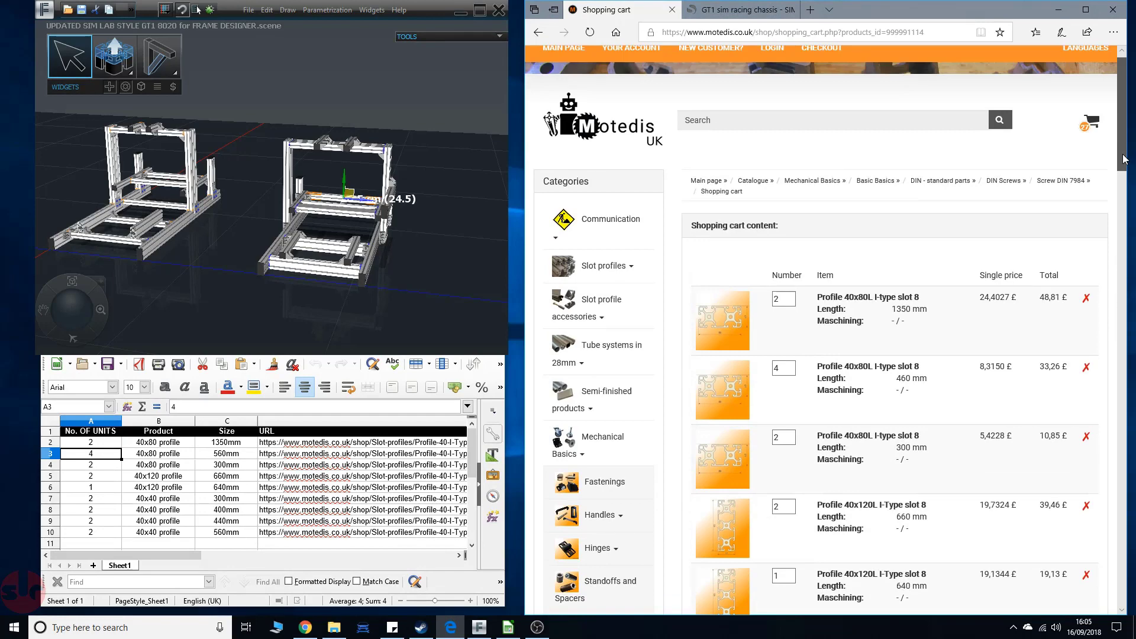
drag(1124, 159, 1108, 205)
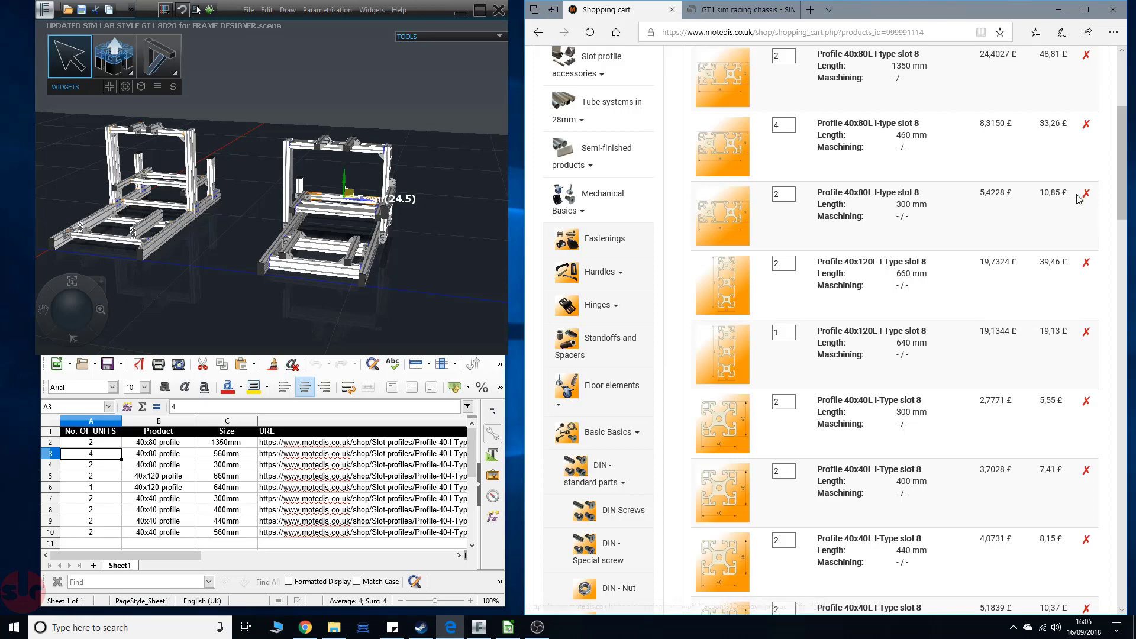
drag(1124, 180, 1118, 298)
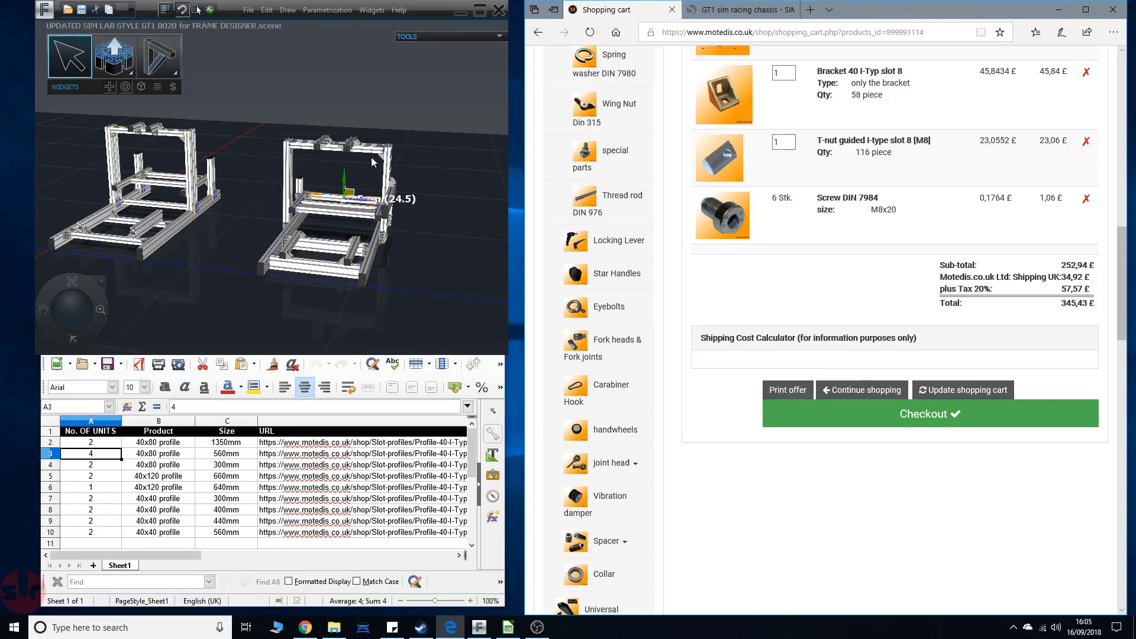
- Compare the GT1 chassis price on the Sim Lab product page with the Motedis shopping cart's order total
click(708, 18)
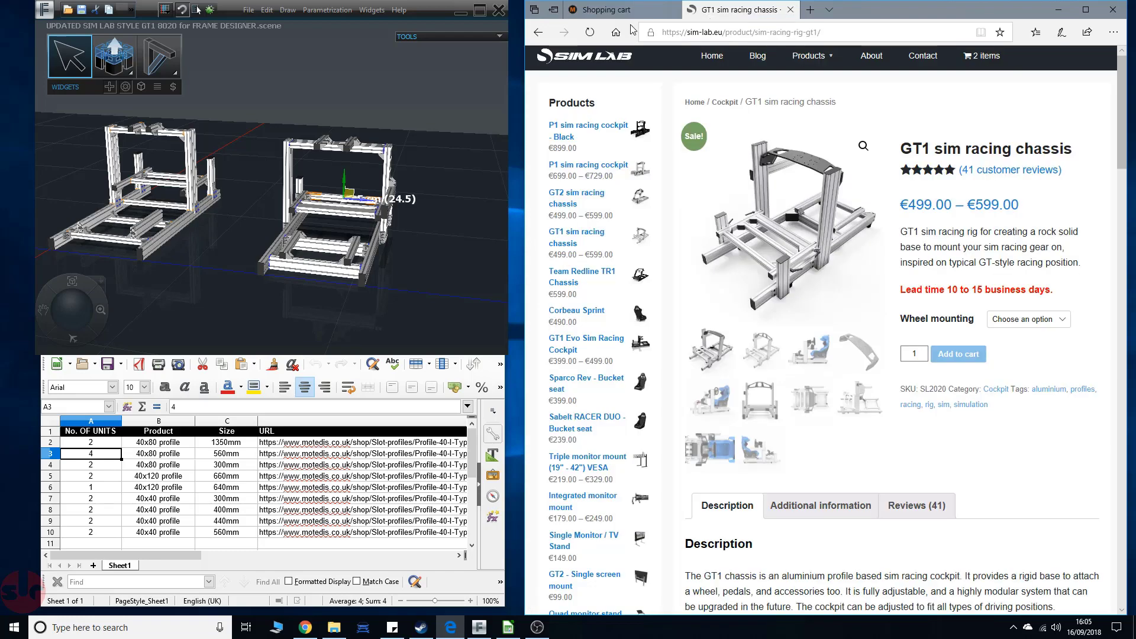
click(588, 16)
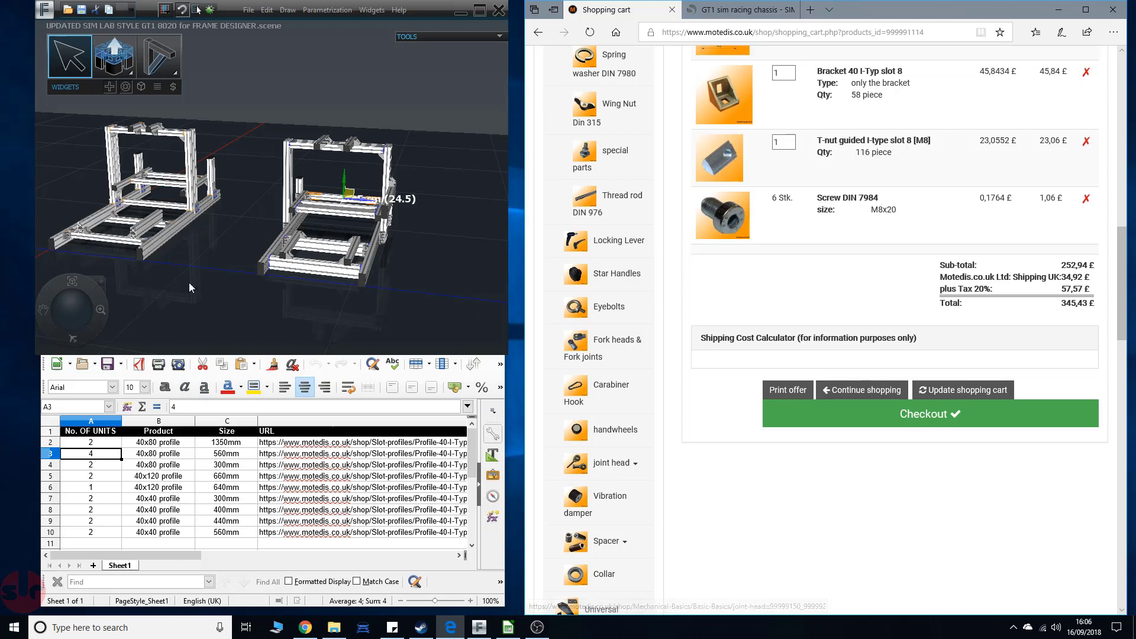
- Switch to the frame designer scene and clear the selection on the second rig frame
click(238, 248)
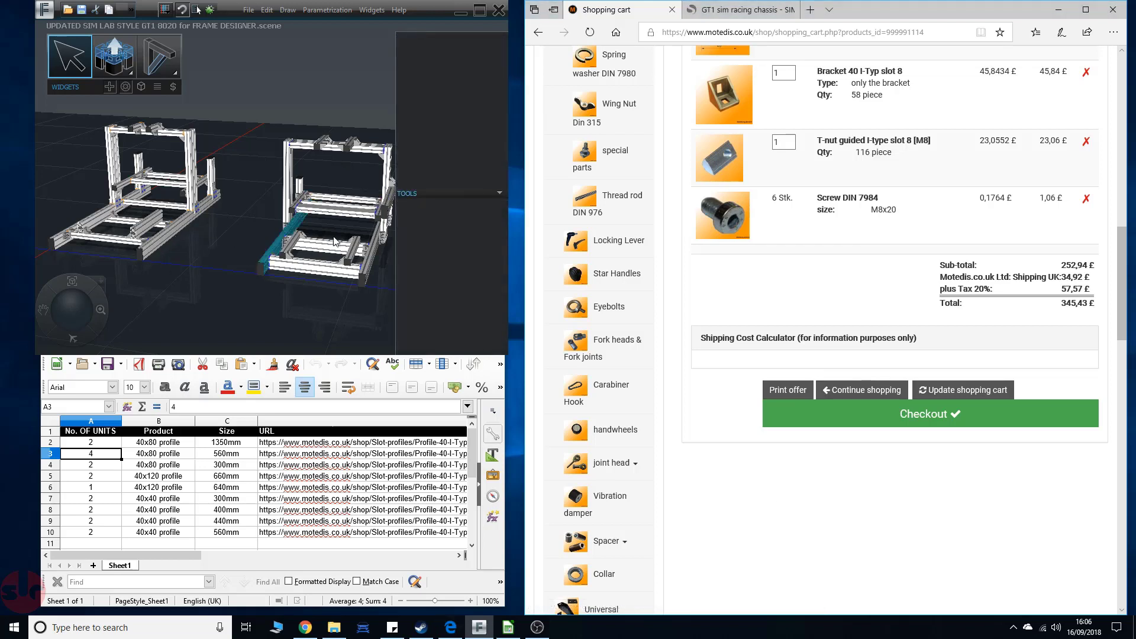
click(499, 193)
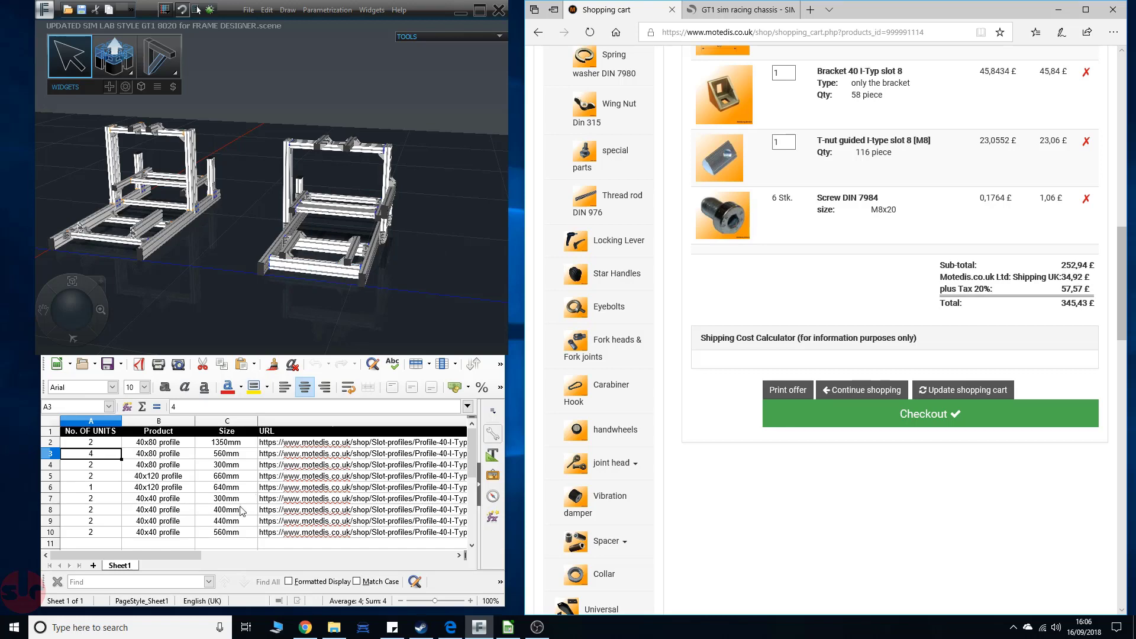
- Switch to the parts list spreadsheet and review the profile product links, the 640mm size entry and the 40x40 profile rows
click(293, 477)
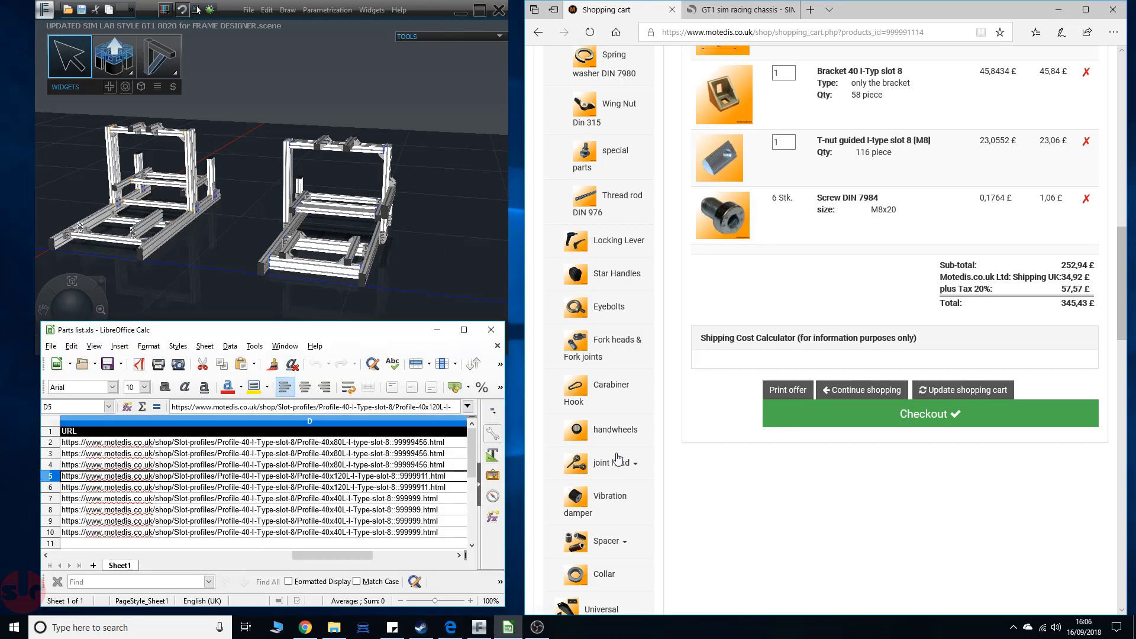
drag(358, 560, 114, 561)
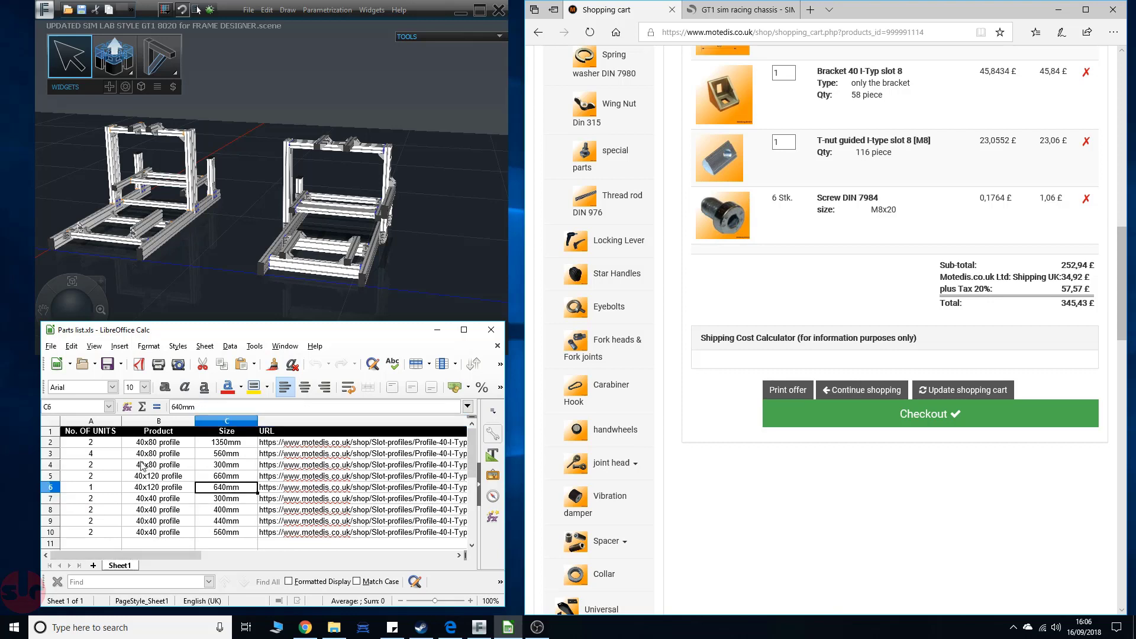
click(167, 497)
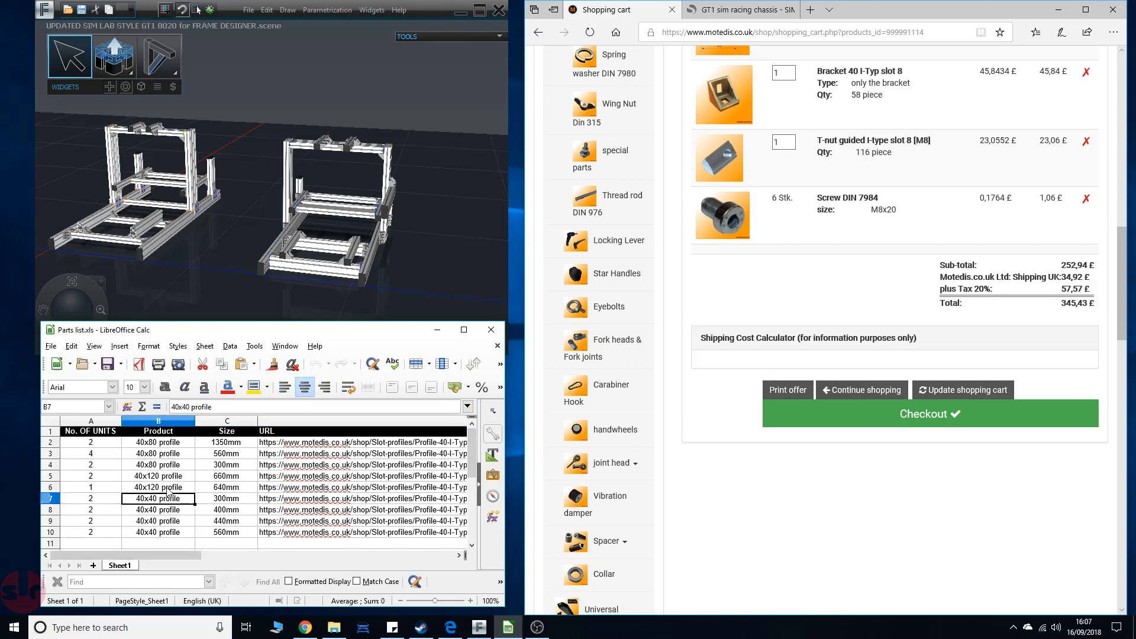